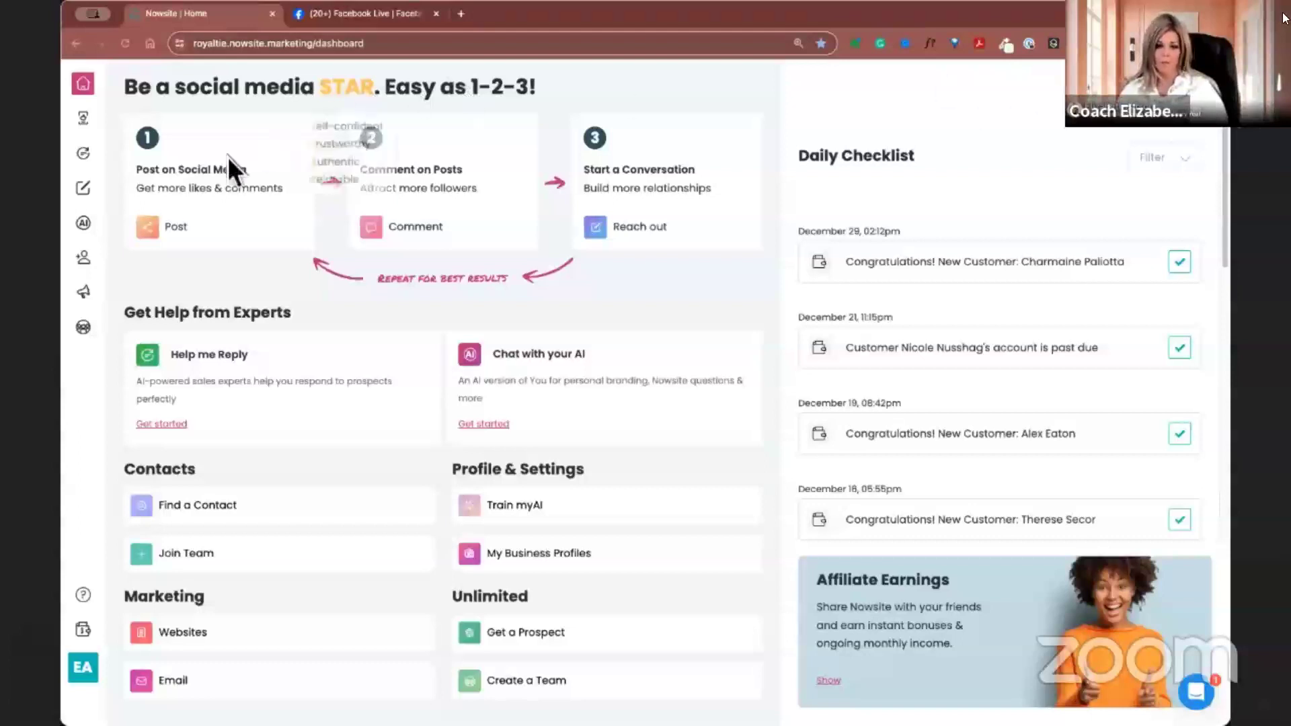
Open the social post creator, switch to Facebook's home feed and close the open chat
{"action": "left_click", "coordinate": [205, 183]}
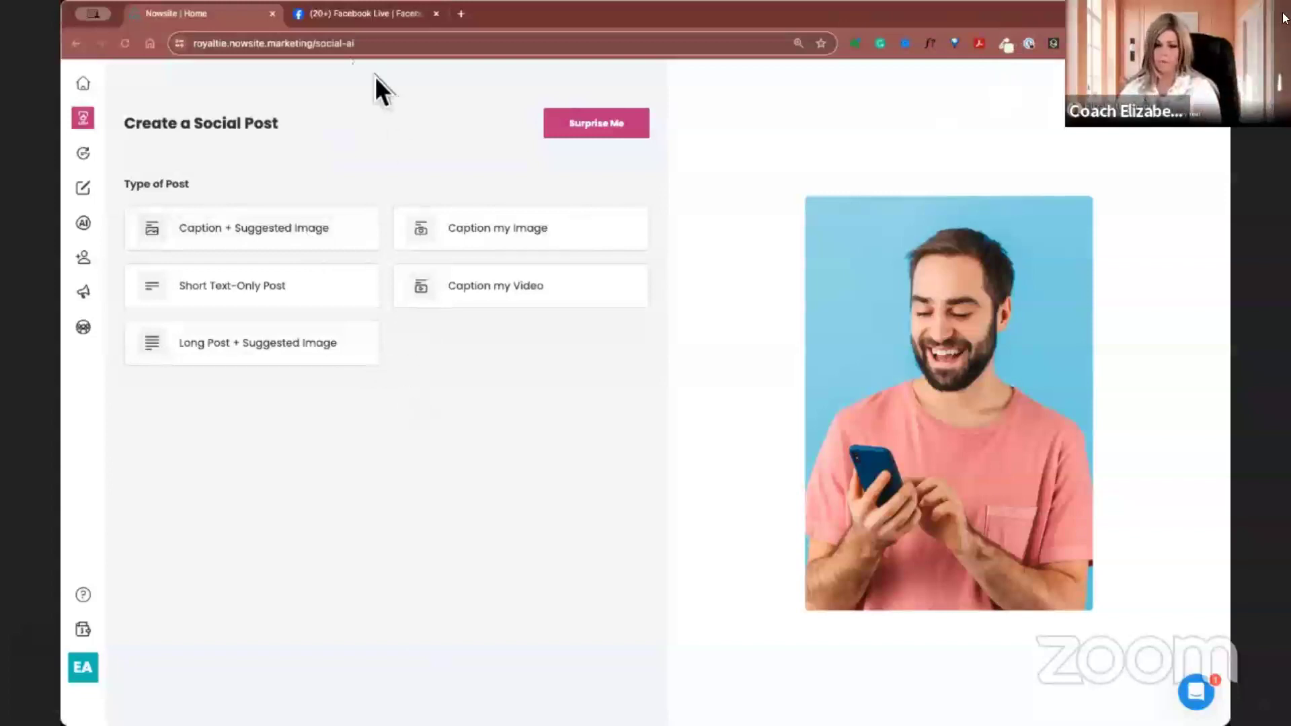
{"action": "left_click", "coordinate": [370, 15]}
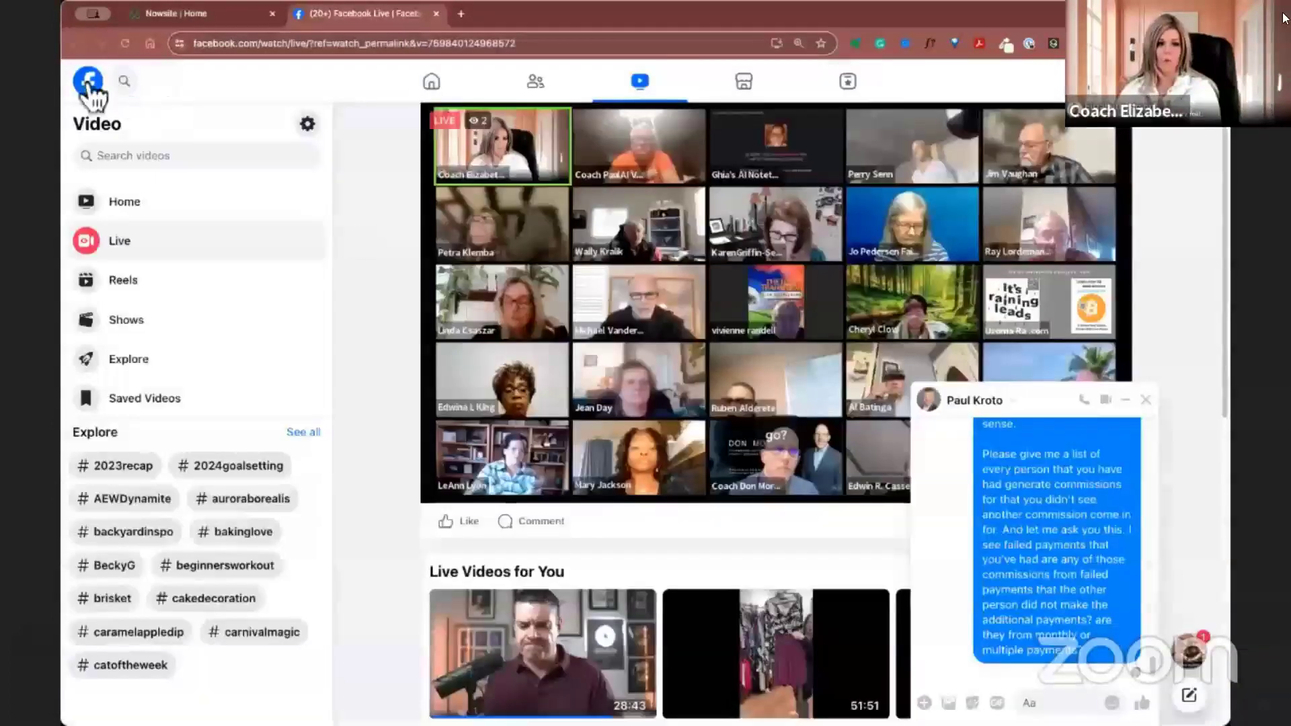
{"action": "left_click", "coordinate": [88, 81]}
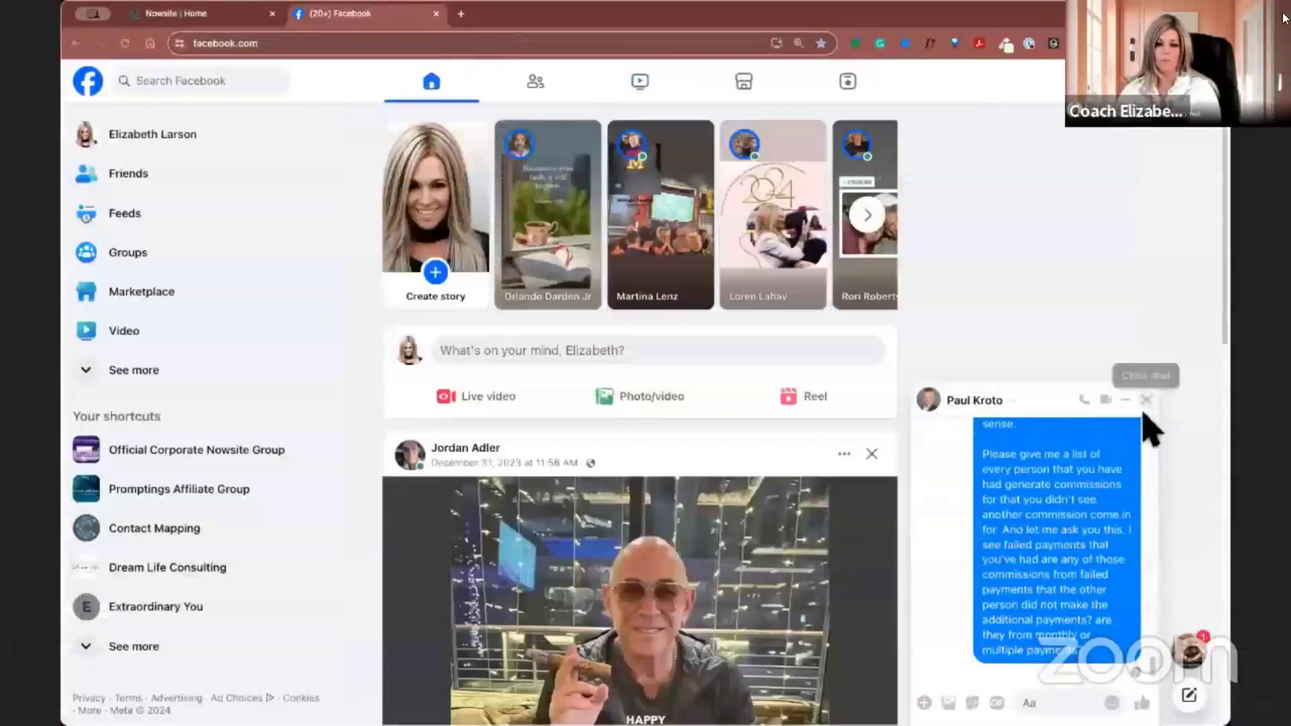
{"action": "left_click", "coordinate": [1145, 399]}
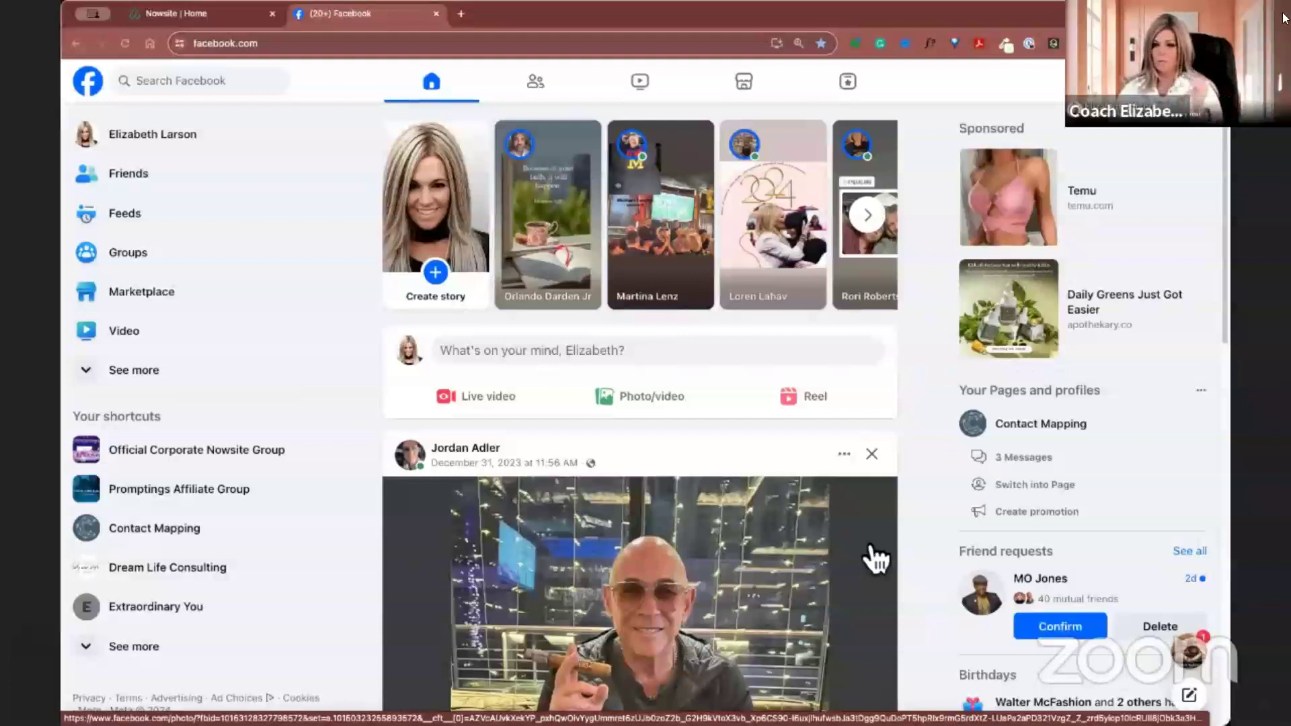
Browse the Facebook home feed and examine the kinds of posts people publish and the engagement they get
{"action": "scroll", "coordinate": [736, 568], "scroll_direction": "down", "scroll_amount": 2}
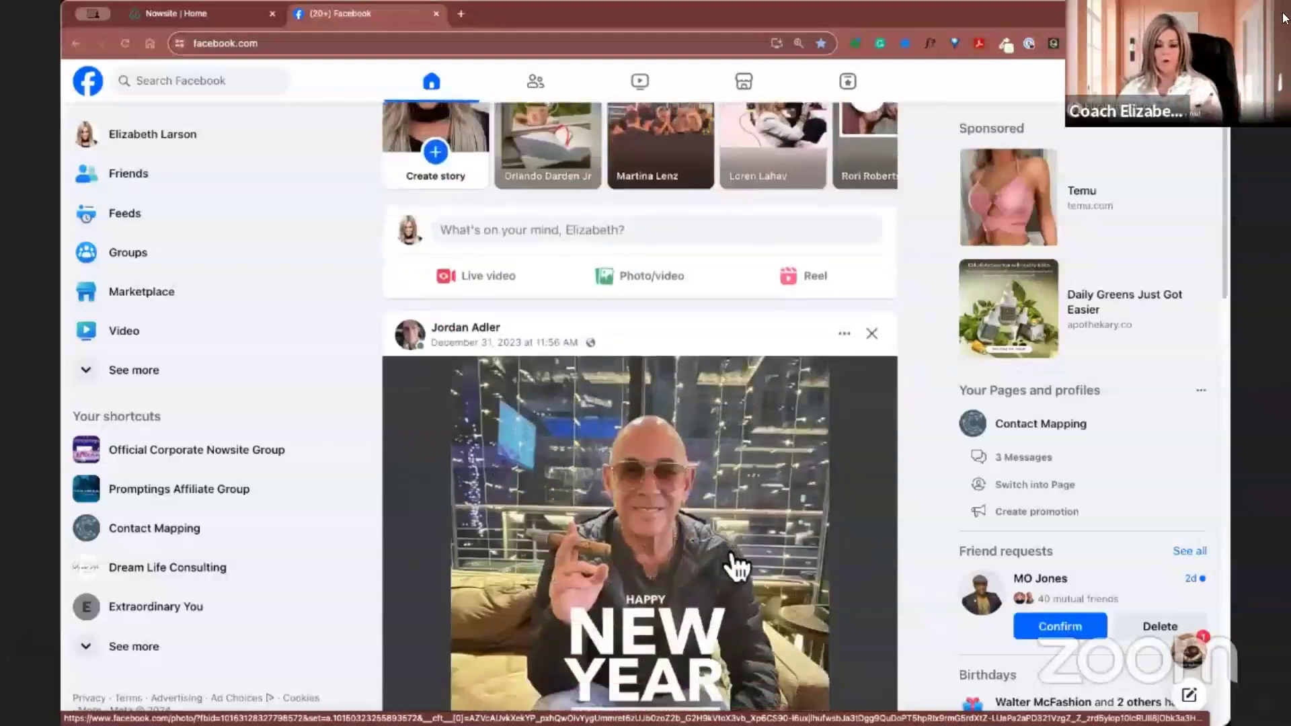
{"action": "scroll", "coordinate": [736, 568], "scroll_direction": "down", "scroll_amount": 2}
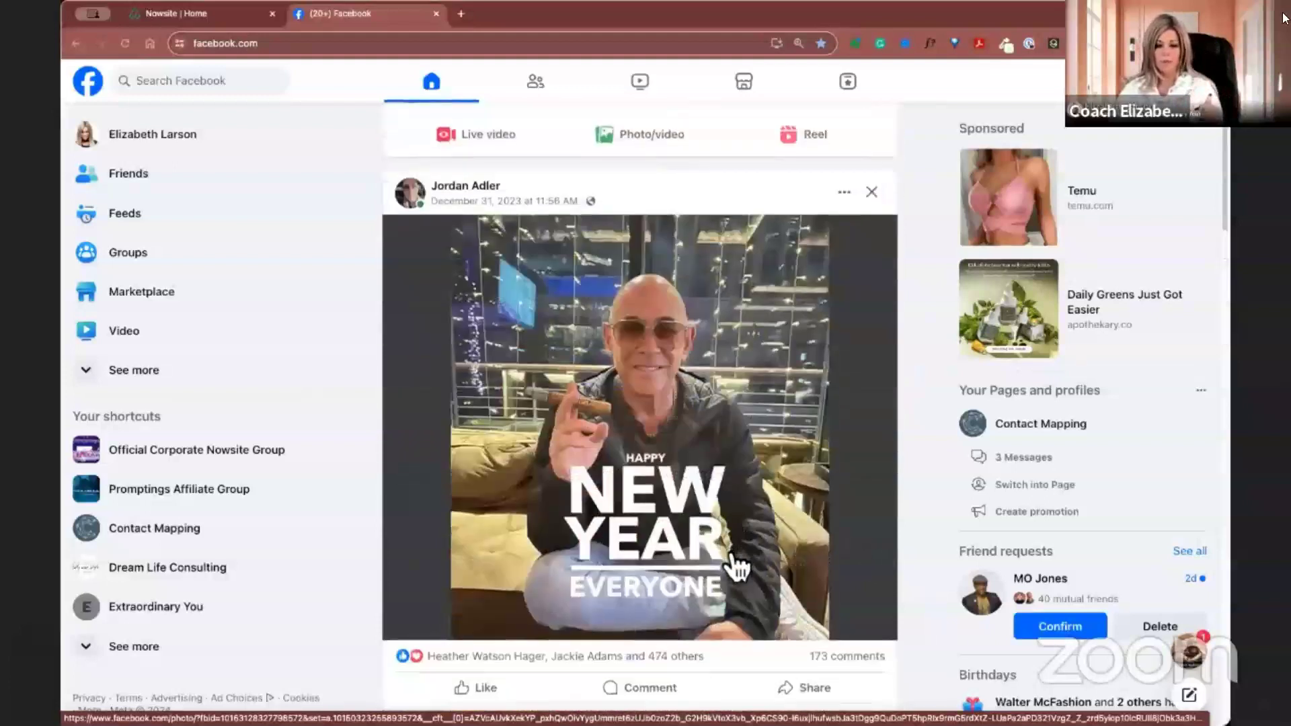
{"action": "scroll", "coordinate": [738, 568], "scroll_direction": "down", "scroll_amount": 5}
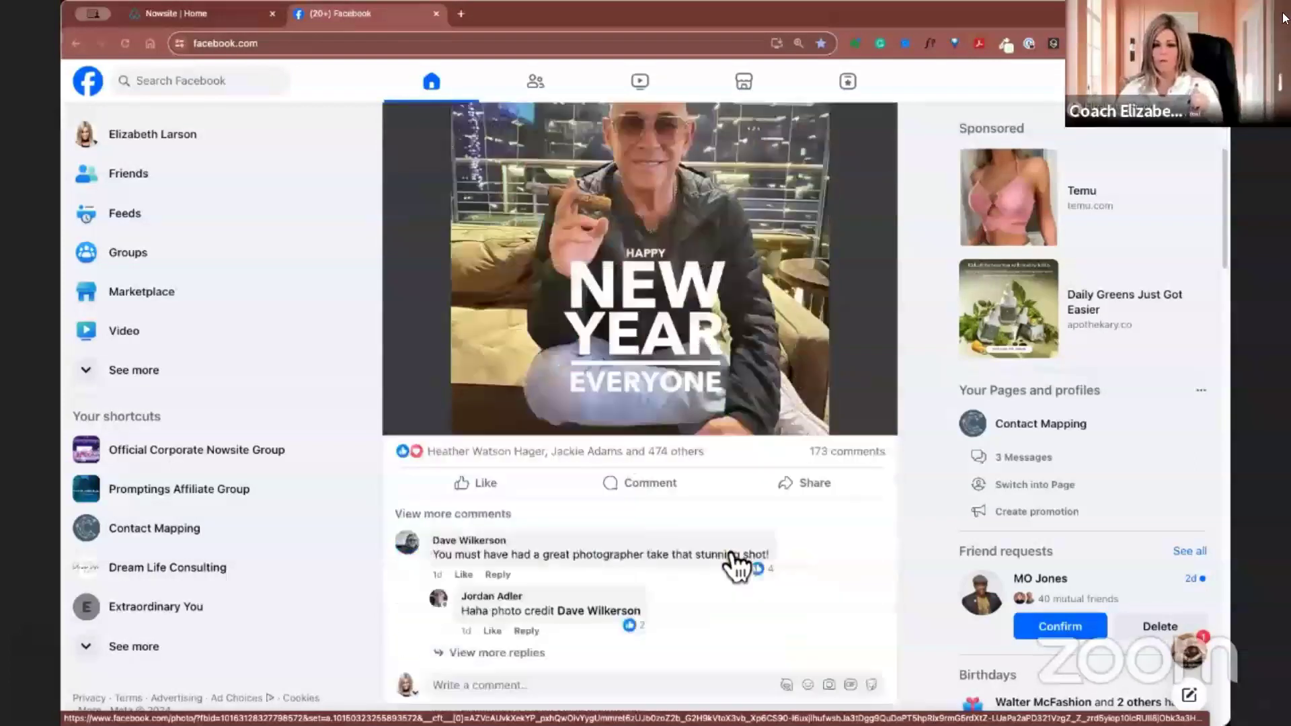
{"action": "scroll", "coordinate": [738, 568], "scroll_direction": "down", "scroll_amount": 12}
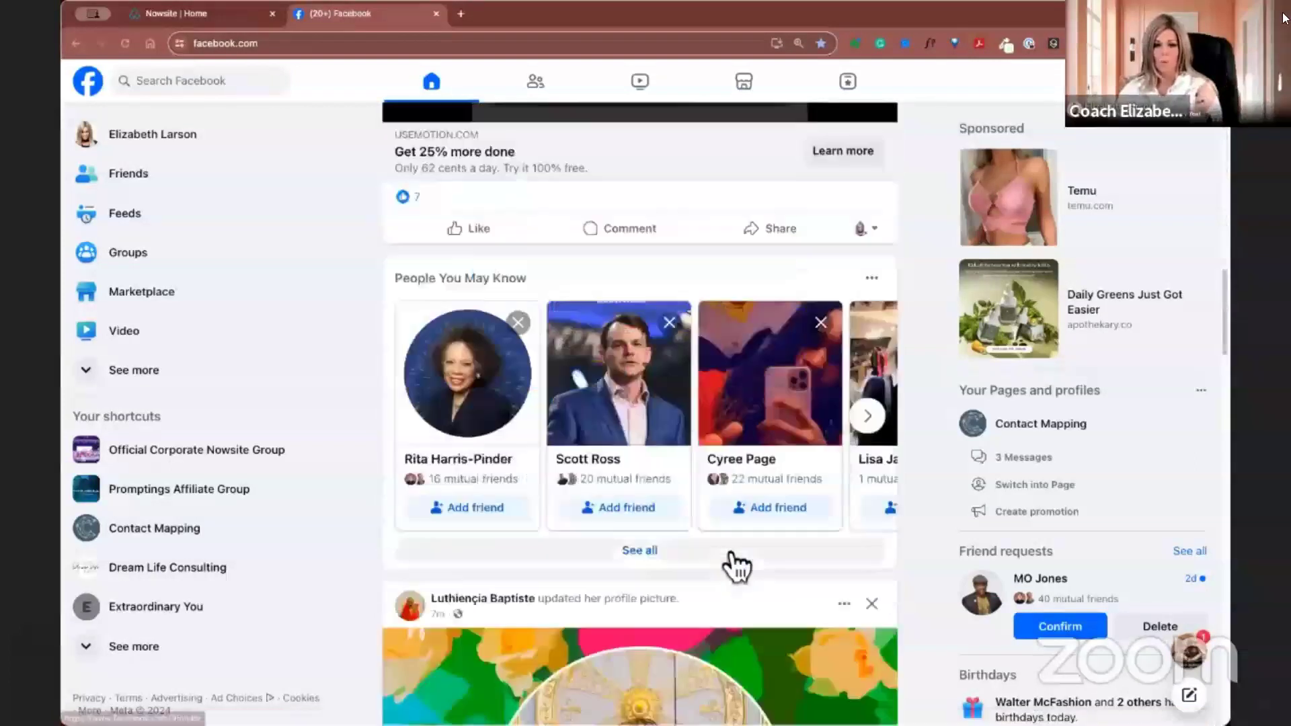
{"action": "scroll", "coordinate": [737, 568], "scroll_direction": "down", "scroll_amount": 10}
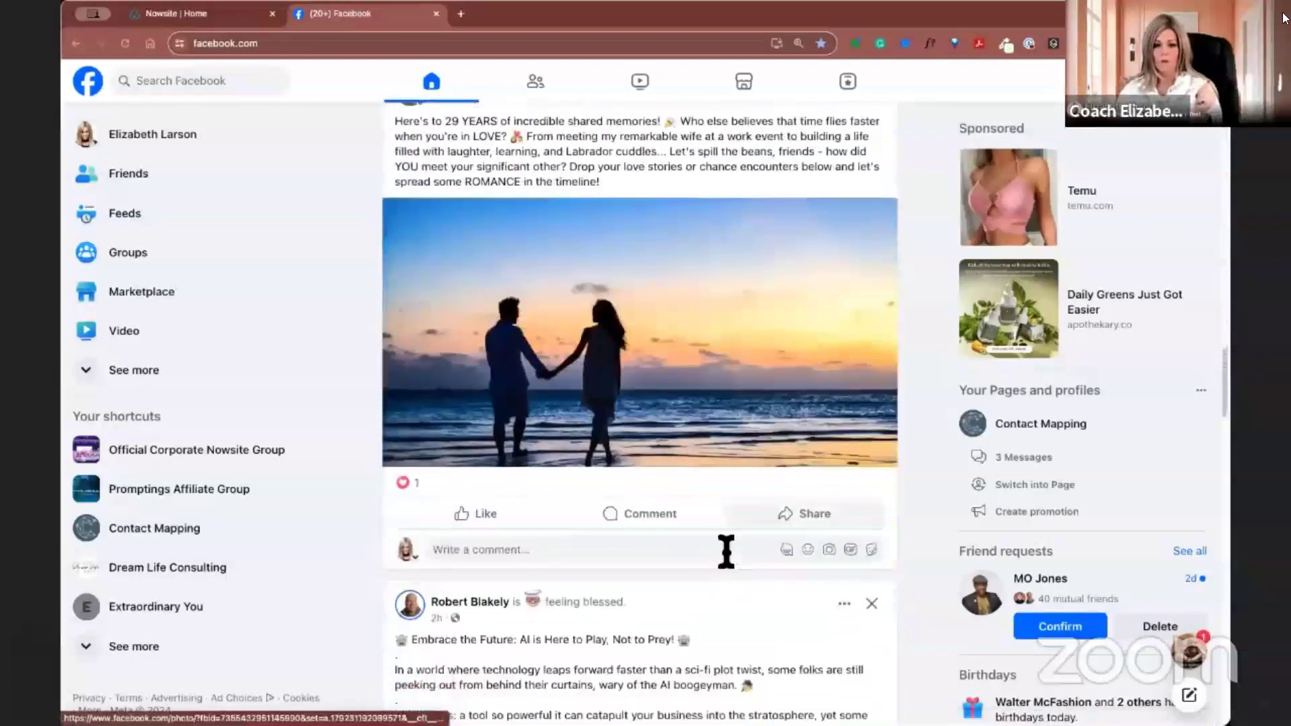
{"action": "scroll", "coordinate": [726, 547], "scroll_direction": "up", "scroll_amount": 4}
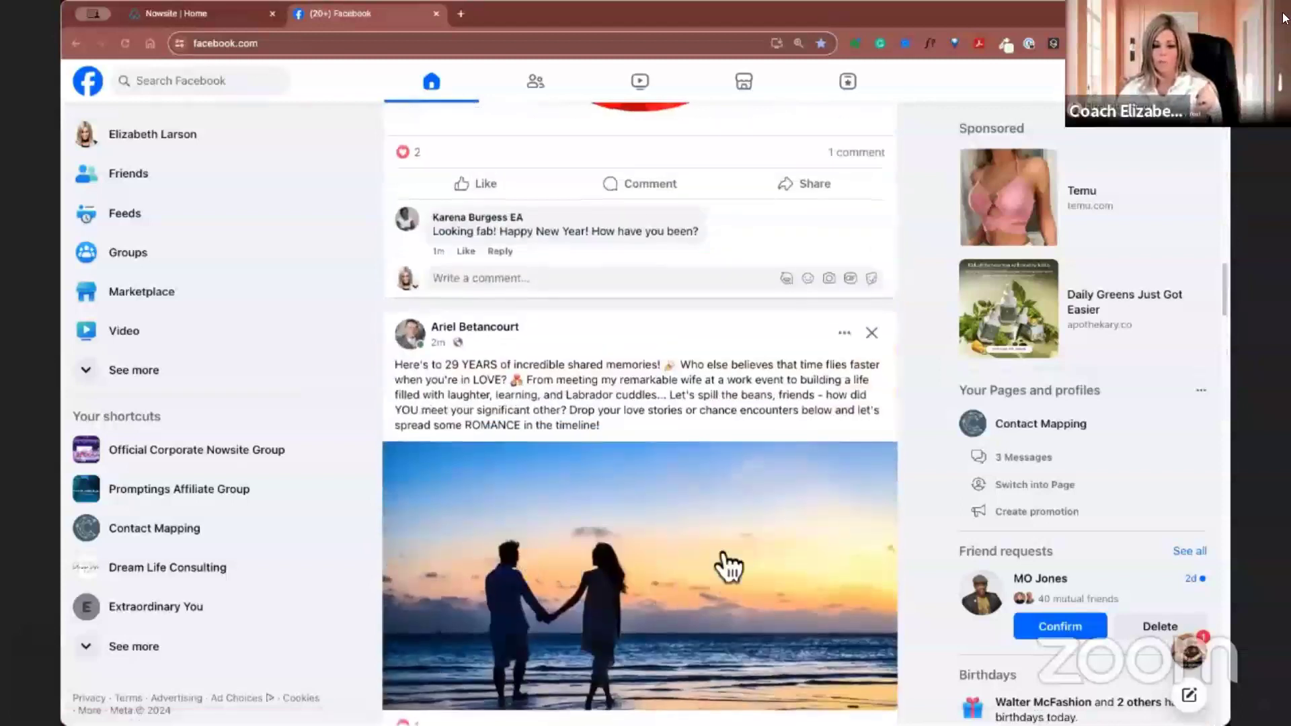
{"action": "scroll", "coordinate": [726, 565], "scroll_direction": "down", "scroll_amount": 5}
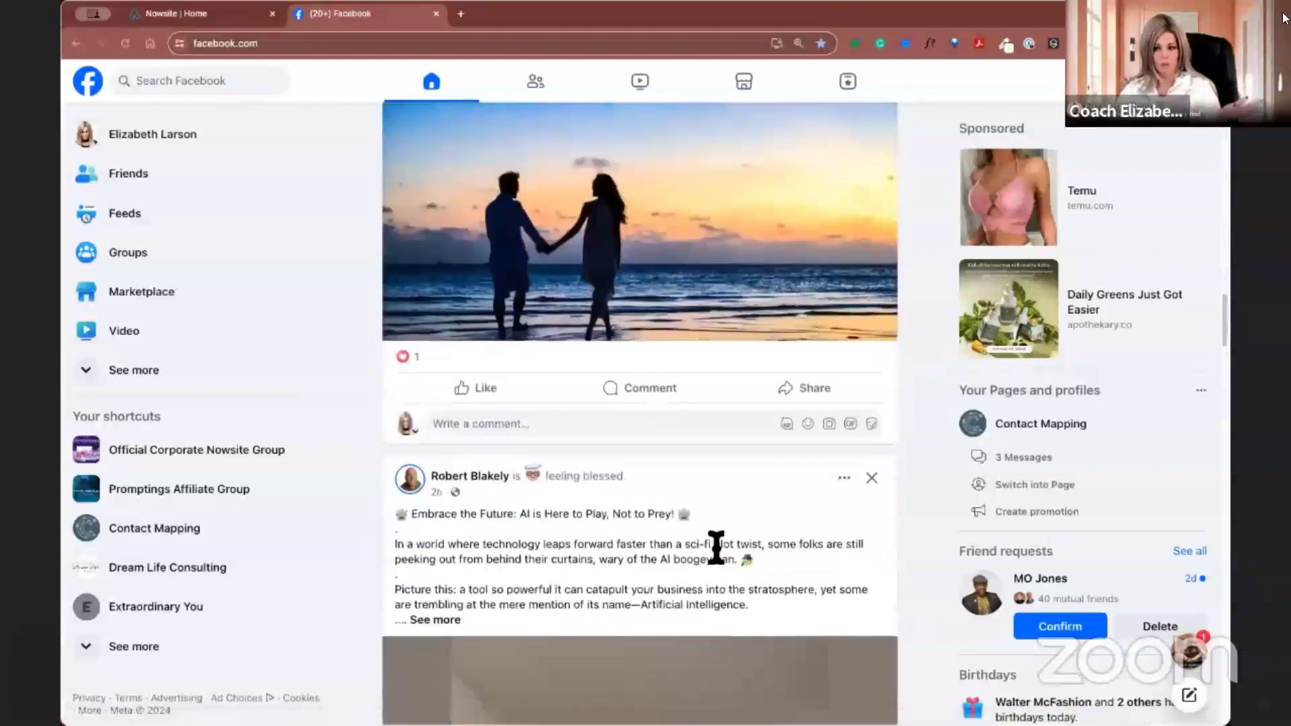
{"action": "scroll", "coordinate": [717, 554], "scroll_direction": "down", "scroll_amount": 9}
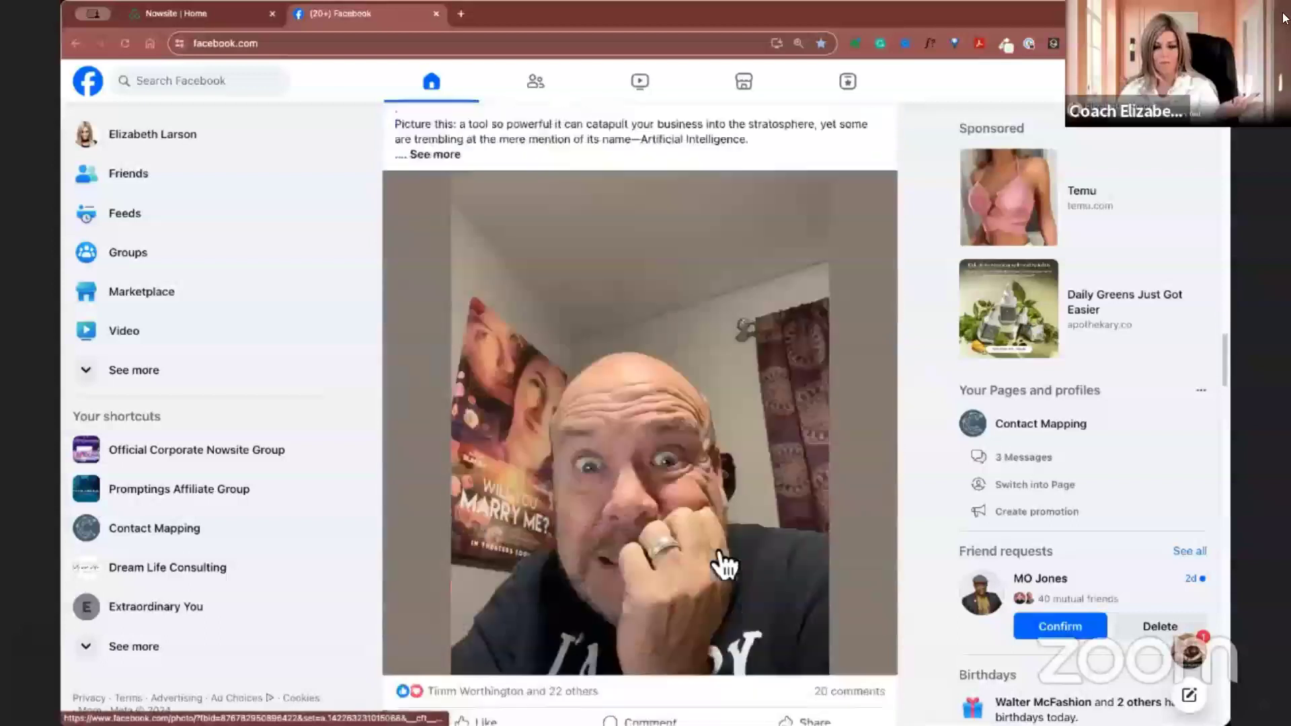
{"action": "scroll", "coordinate": [723, 564], "scroll_direction": "up", "scroll_amount": 4}
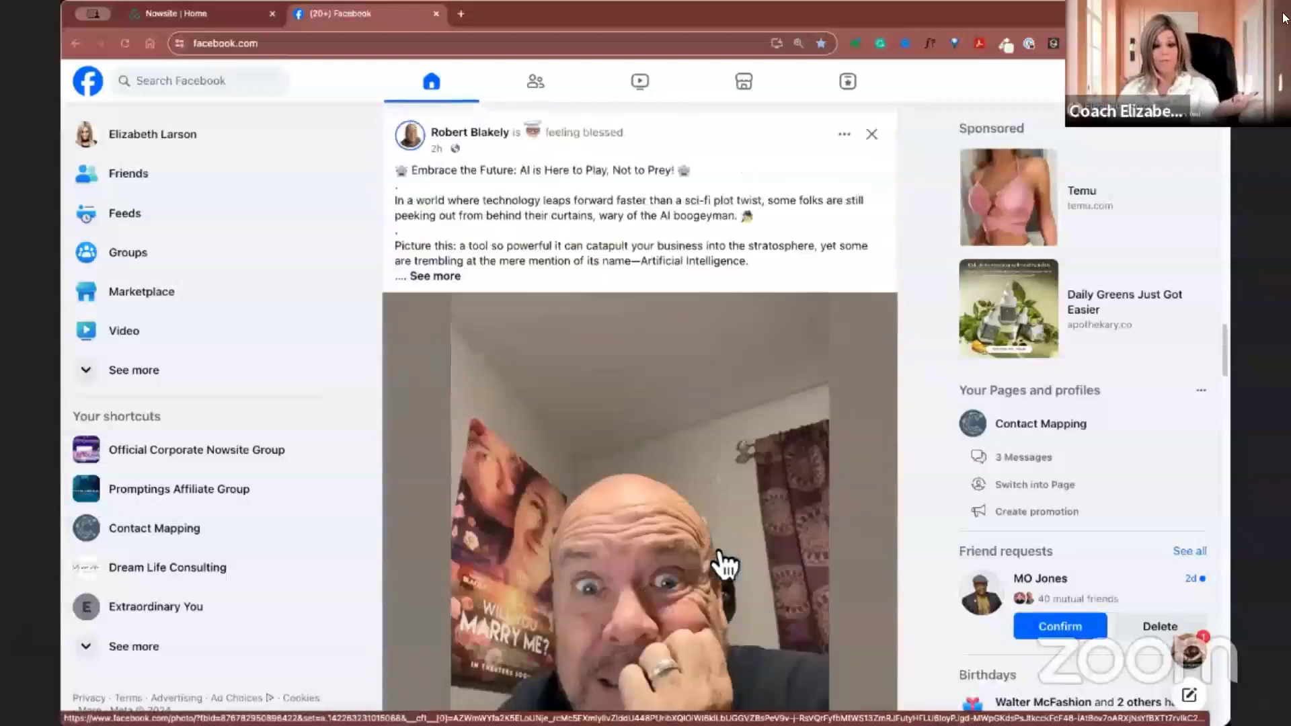
{"action": "scroll", "coordinate": [723, 565], "scroll_direction": "down", "scroll_amount": 1}
{"action": "scroll", "coordinate": [723, 565], "scroll_direction": "down", "scroll_amount": 10}
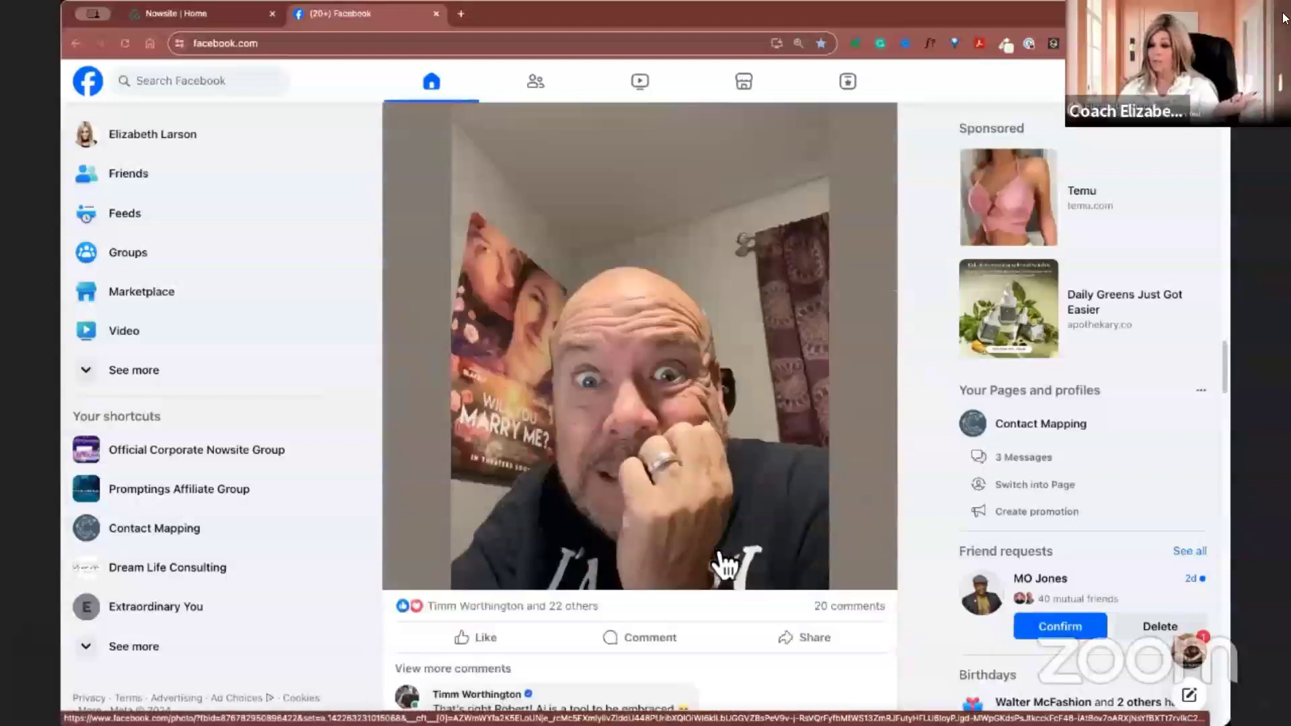
{"action": "scroll", "coordinate": [723, 565], "scroll_direction": "down", "scroll_amount": 10}
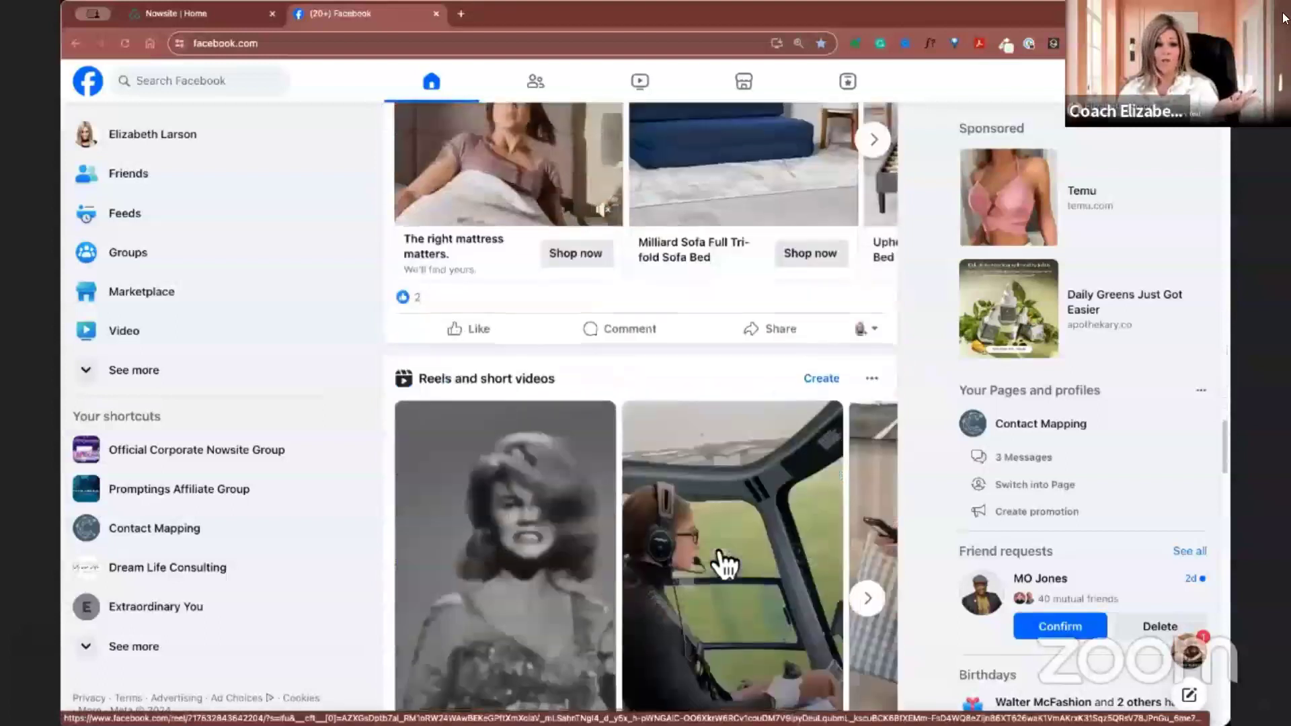
{"action": "scroll", "coordinate": [723, 565], "scroll_direction": "down", "scroll_amount": 6}
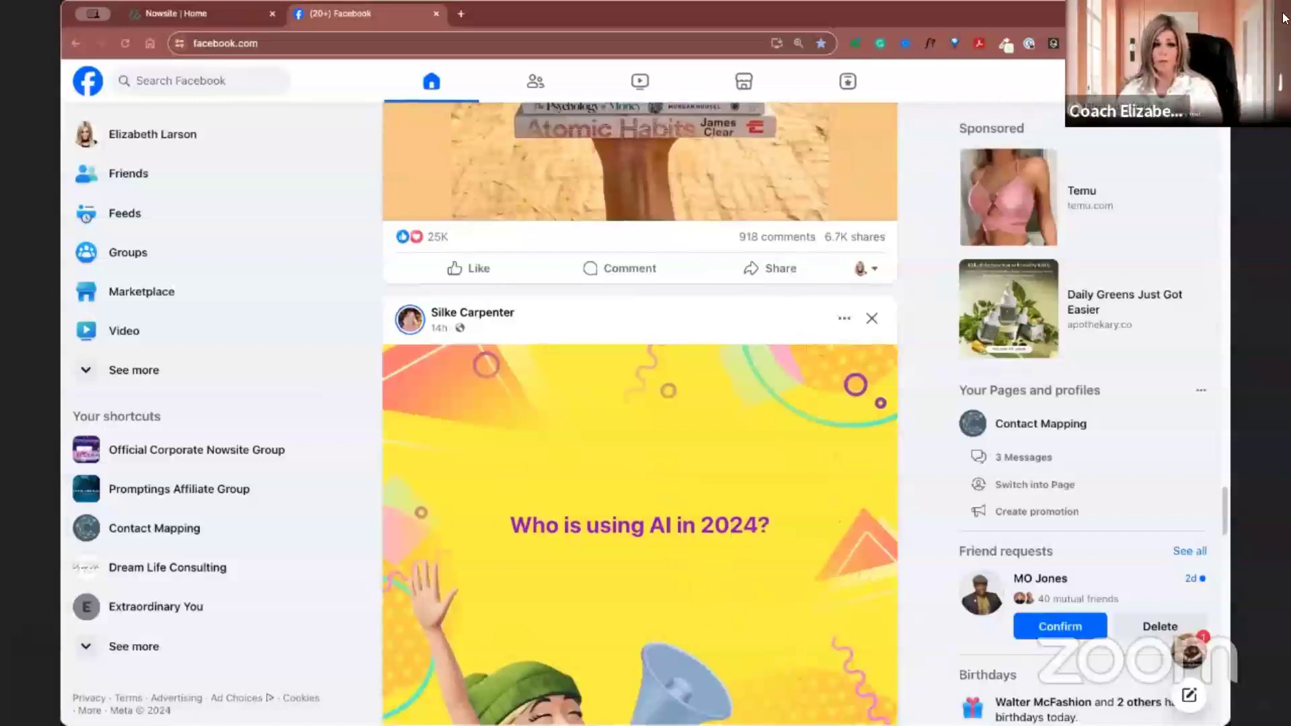
Return to Nowsite and review the options for the Caption my Video, Short Text-Only Post and Long Post + Suggested Image types
{"action": "left_click", "coordinate": [172, 15]}
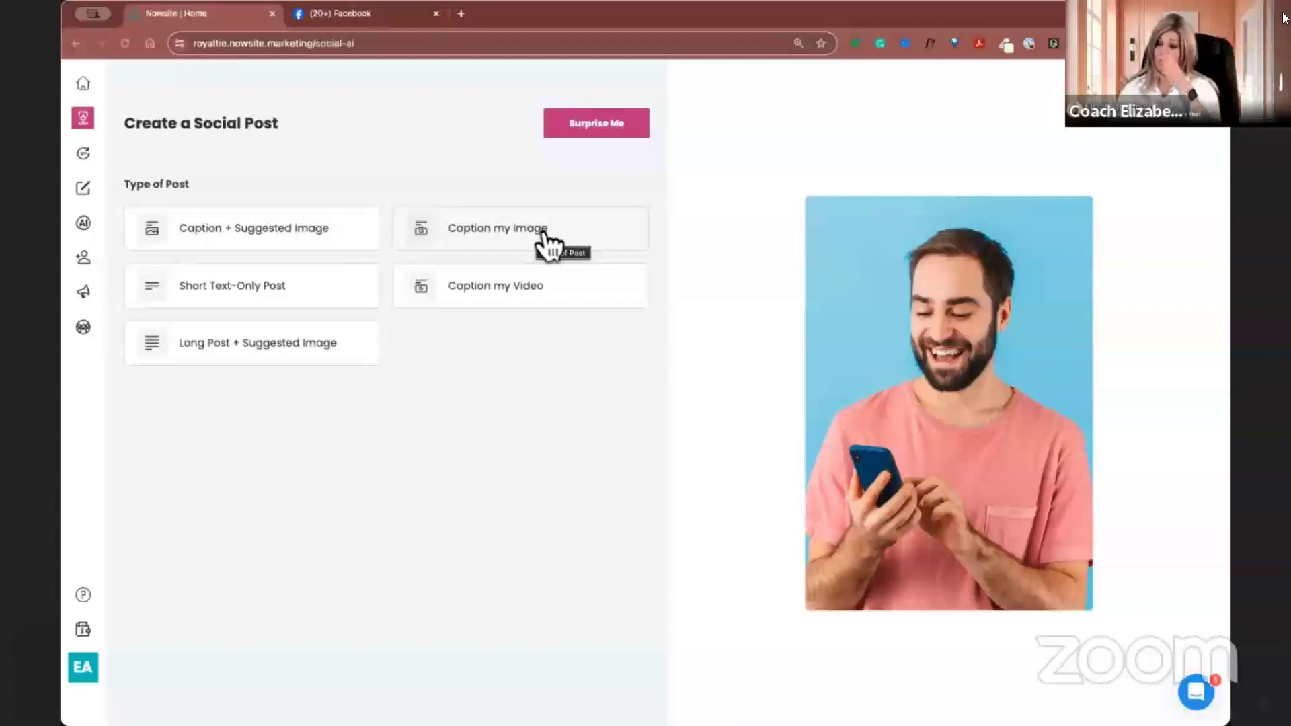
{"action": "left_click", "coordinate": [507, 299]}
{"action": "scroll", "coordinate": [546, 407], "scroll_direction": "down", "scroll_amount": 2}
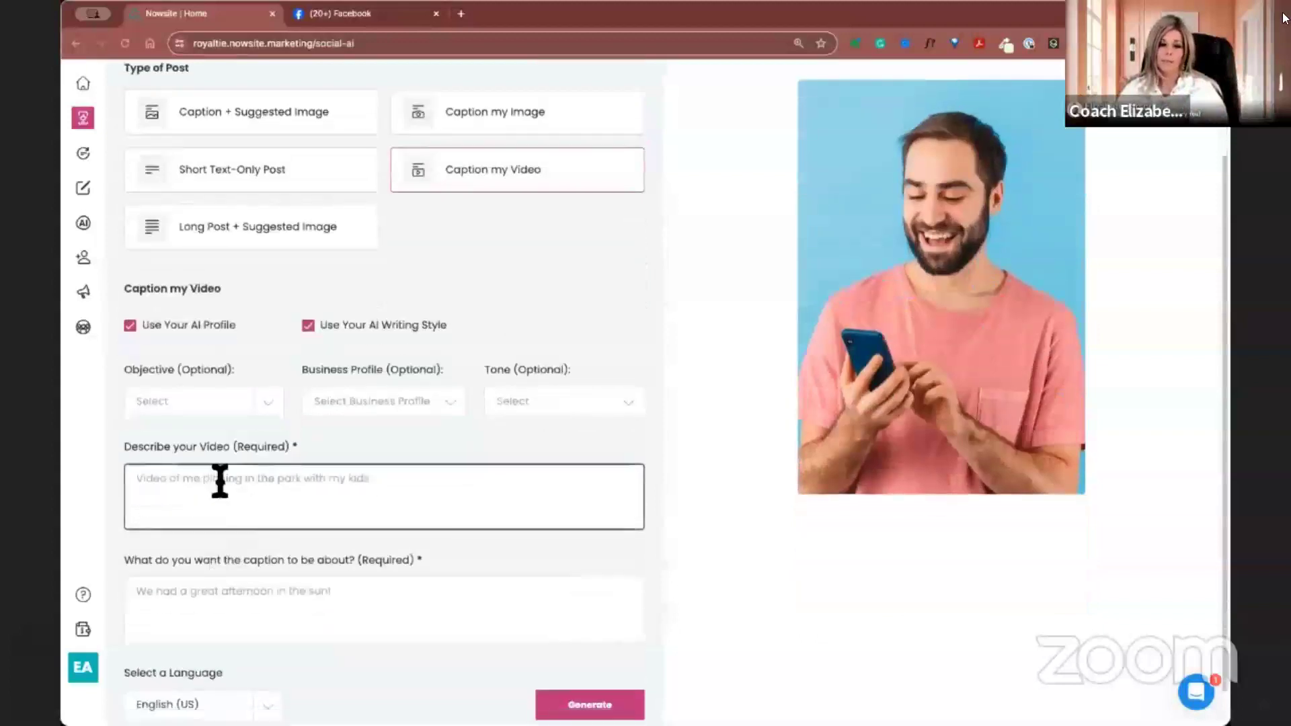
{"action": "left_click", "coordinate": [201, 602]}
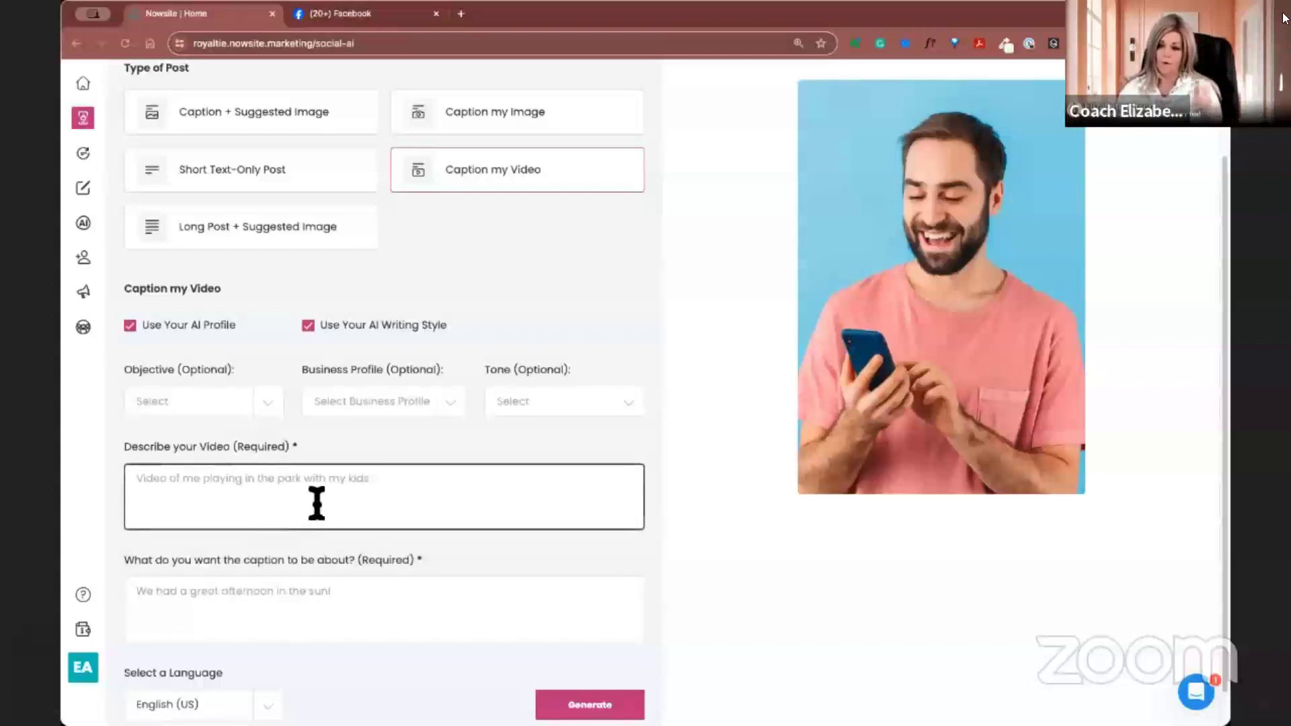
{"action": "scroll", "coordinate": [471, 397], "scroll_direction": "up", "scroll_amount": 1}
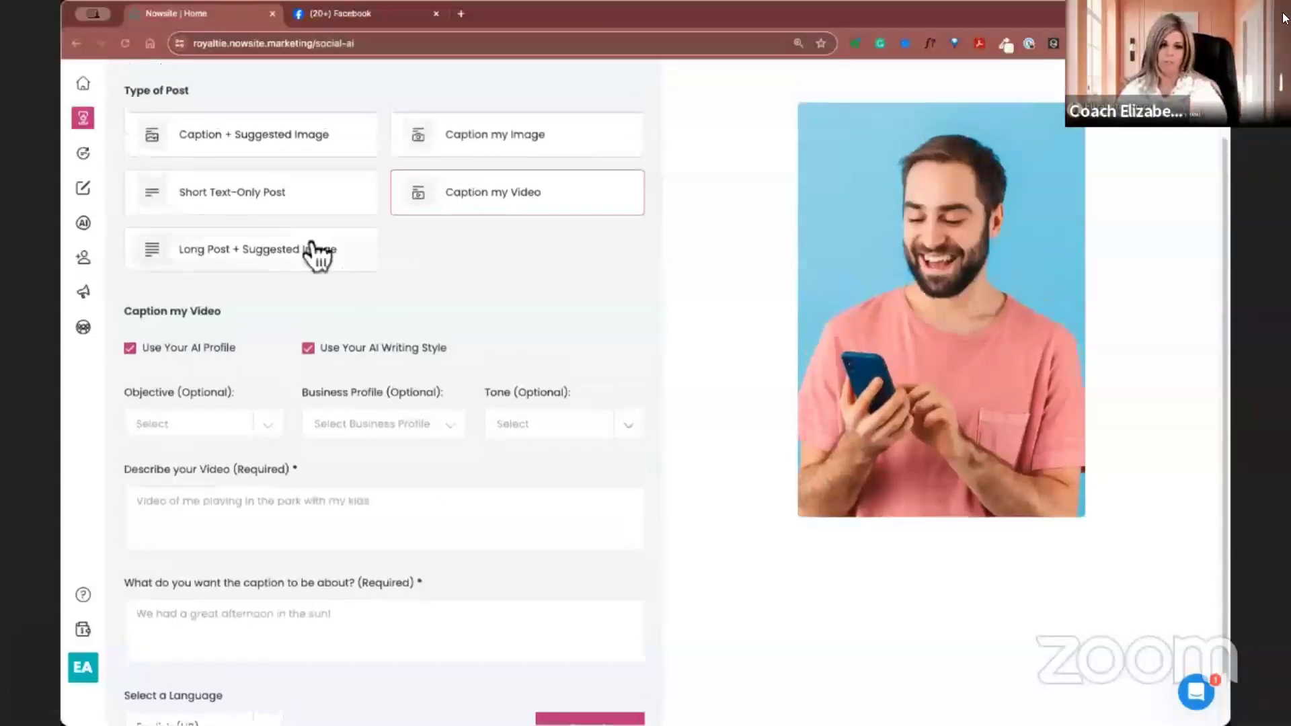
{"action": "left_click", "coordinate": [299, 202]}
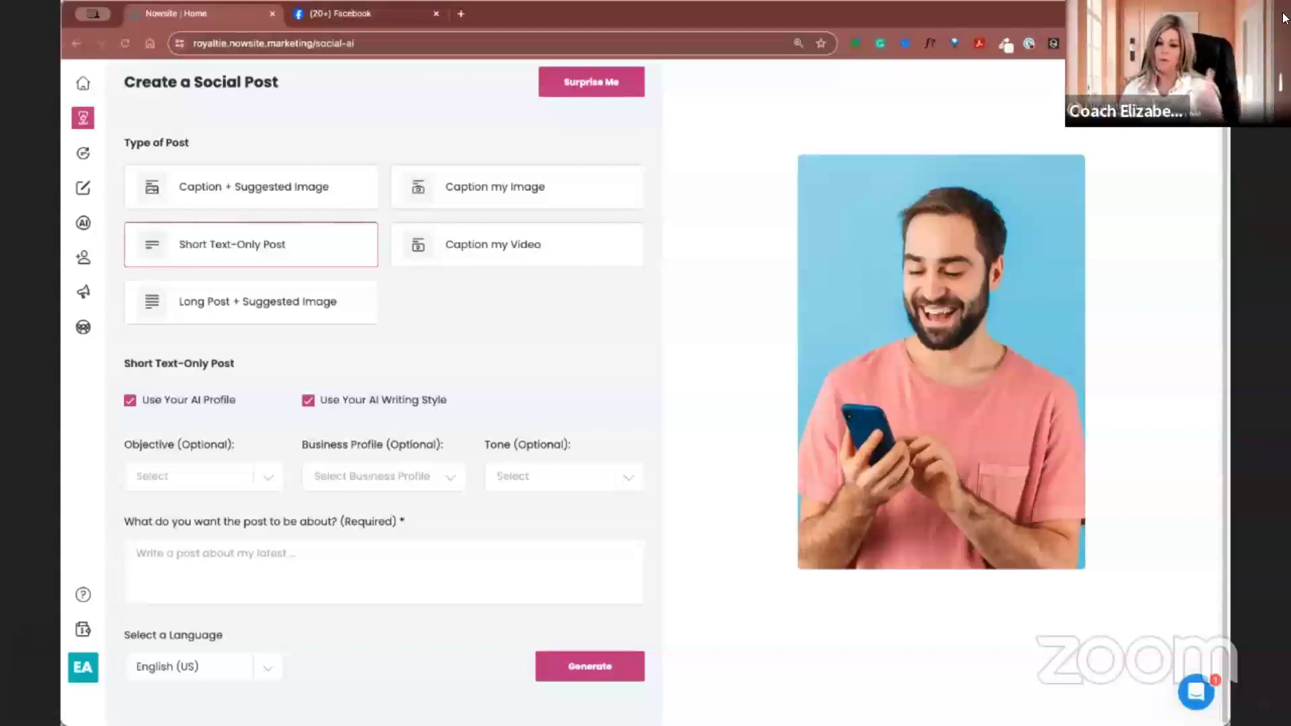
{"action": "left_click", "coordinate": [323, 296]}
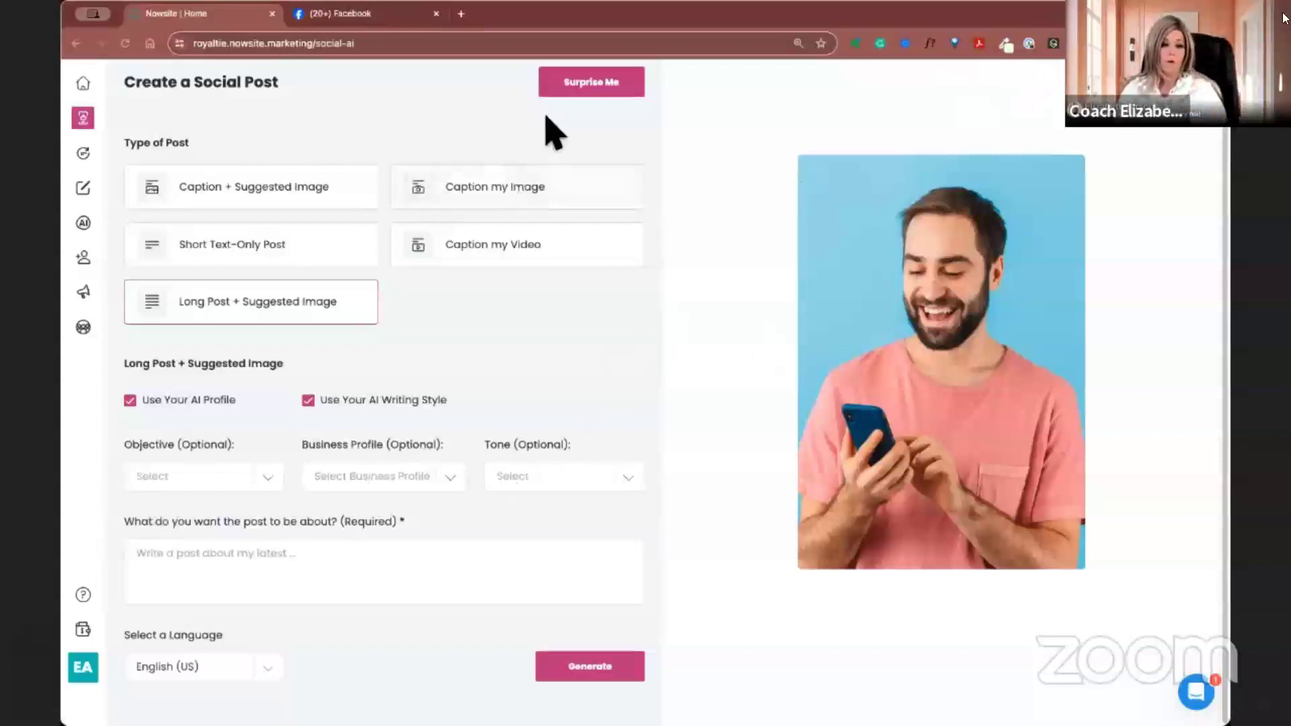
{"action": "left_click", "coordinate": [572, 101]}
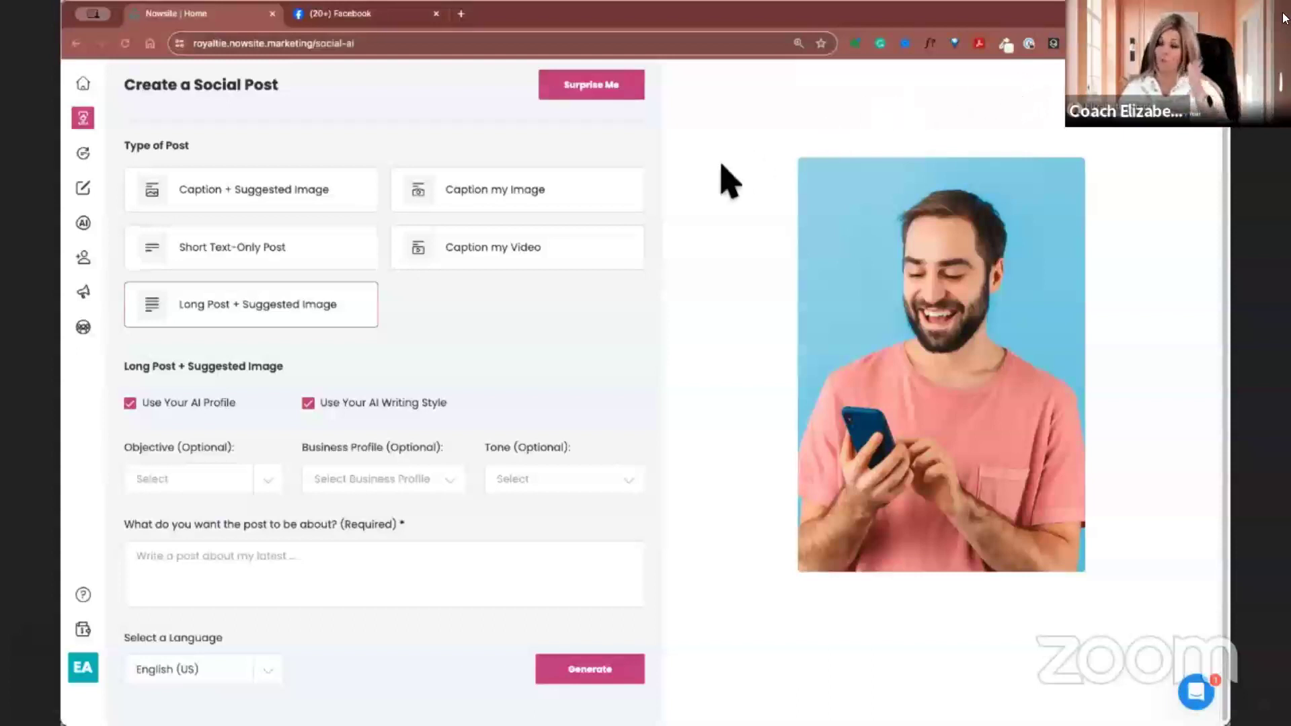
Open the AI training page, review the Think Like Me and Write Like Me settings, and save them
{"action": "mouse_move", "coordinate": [80, 225]}
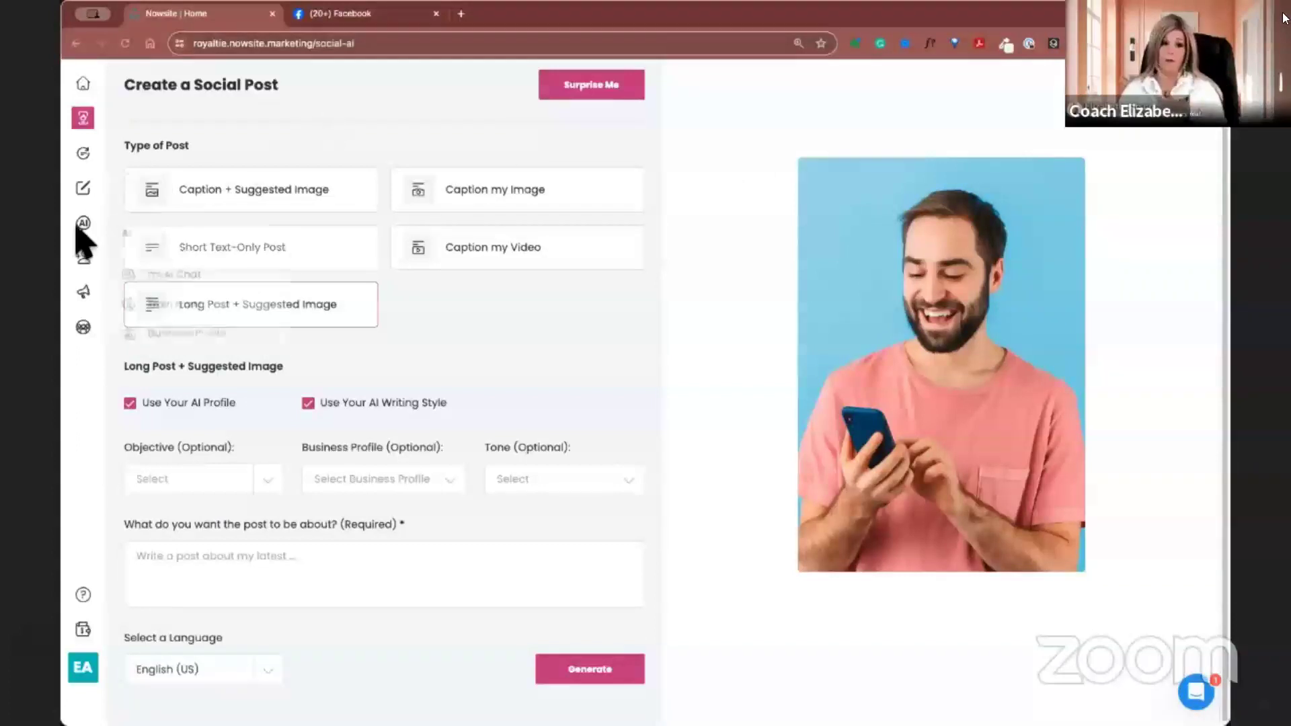
{"action": "left_click", "coordinate": [176, 304]}
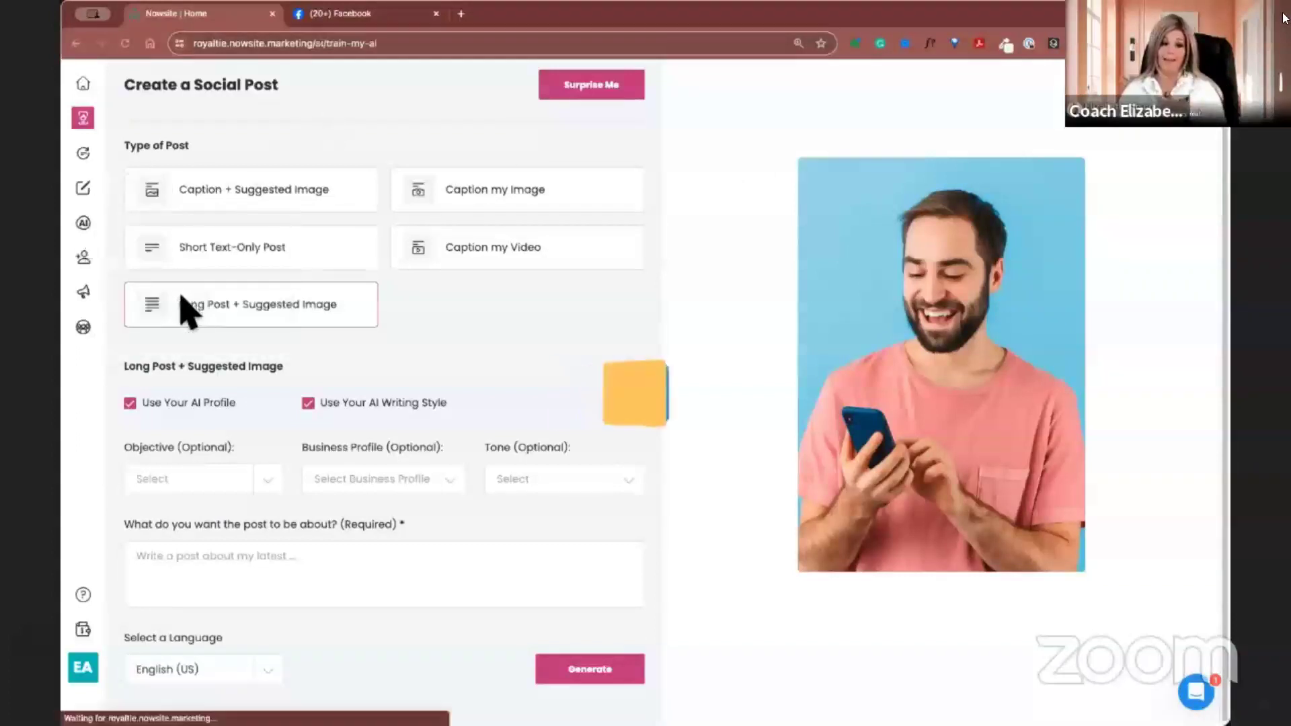
{"action": "mouse_move", "coordinate": [93, 237]}
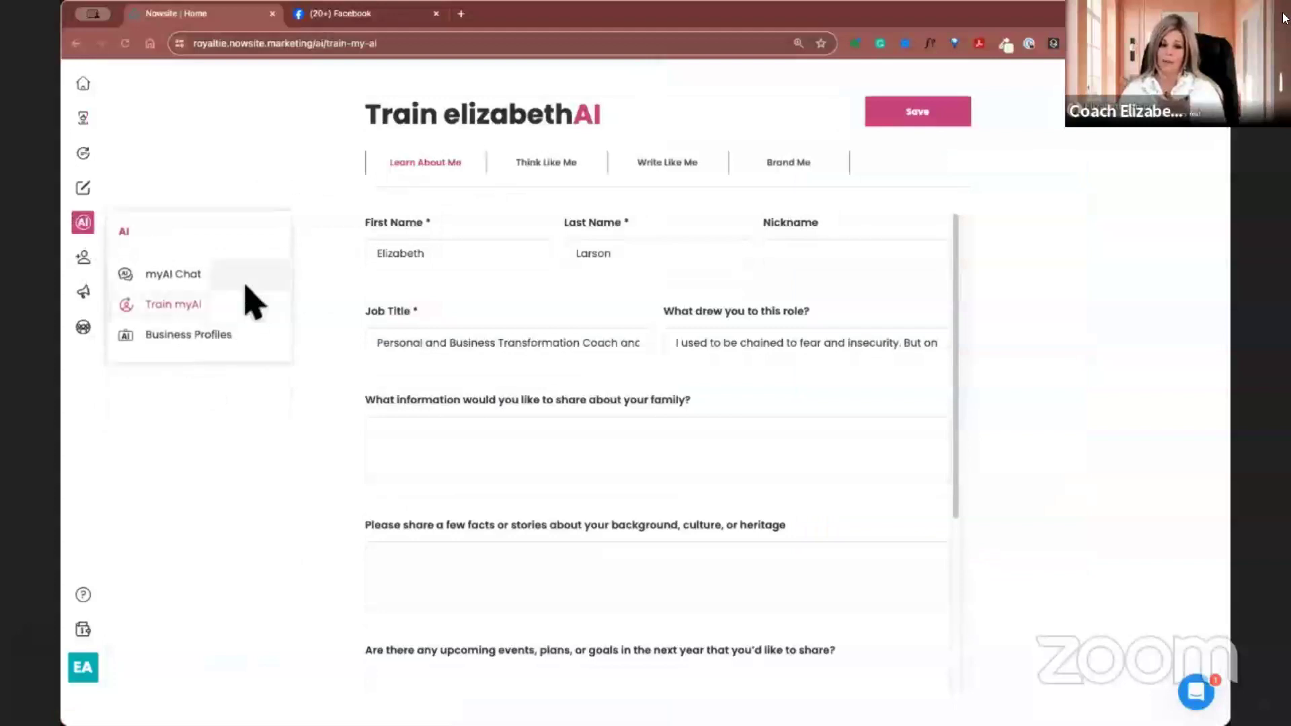
{"action": "left_click", "coordinate": [565, 176]}
{"action": "left_click", "coordinate": [657, 176]}
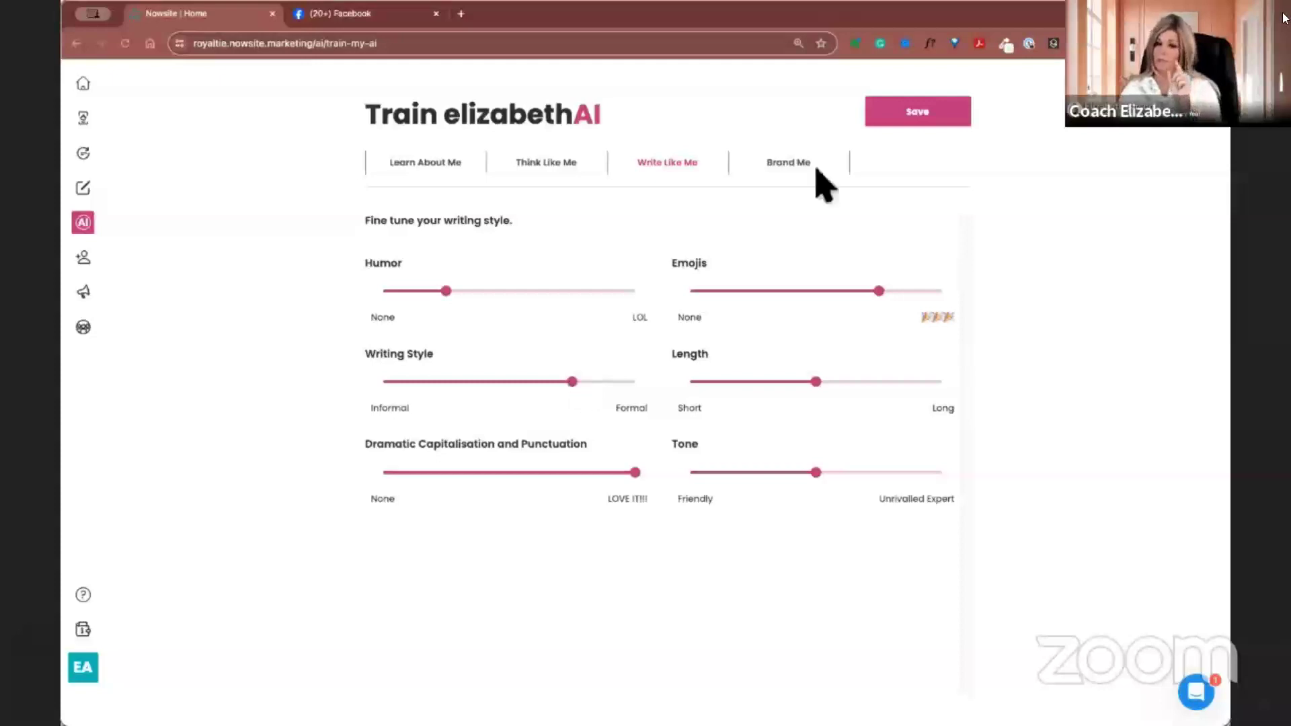
{"action": "left_click", "coordinate": [921, 121]}
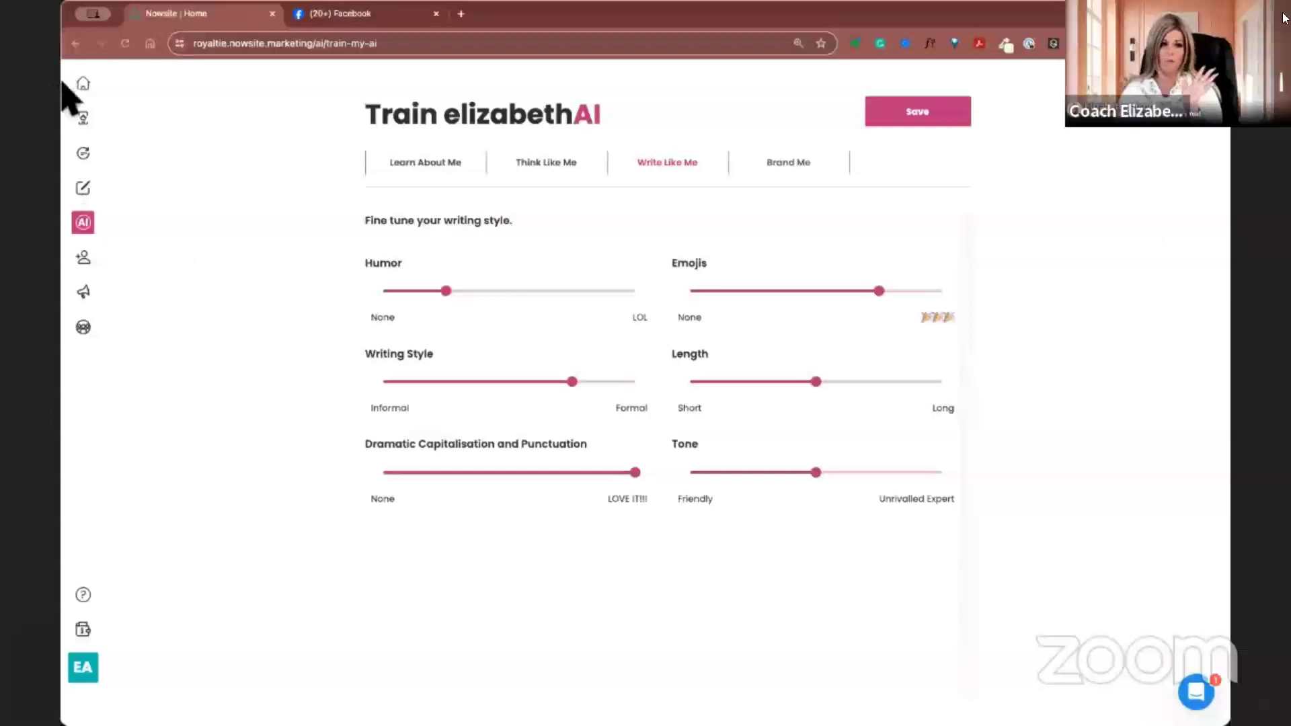
Generate a short text-only post from the prompt "Write me a post that is under 130 characters asking the question, 'How will you make 2024 better than 2023'?"
{"action": "left_click", "coordinate": [84, 83]}
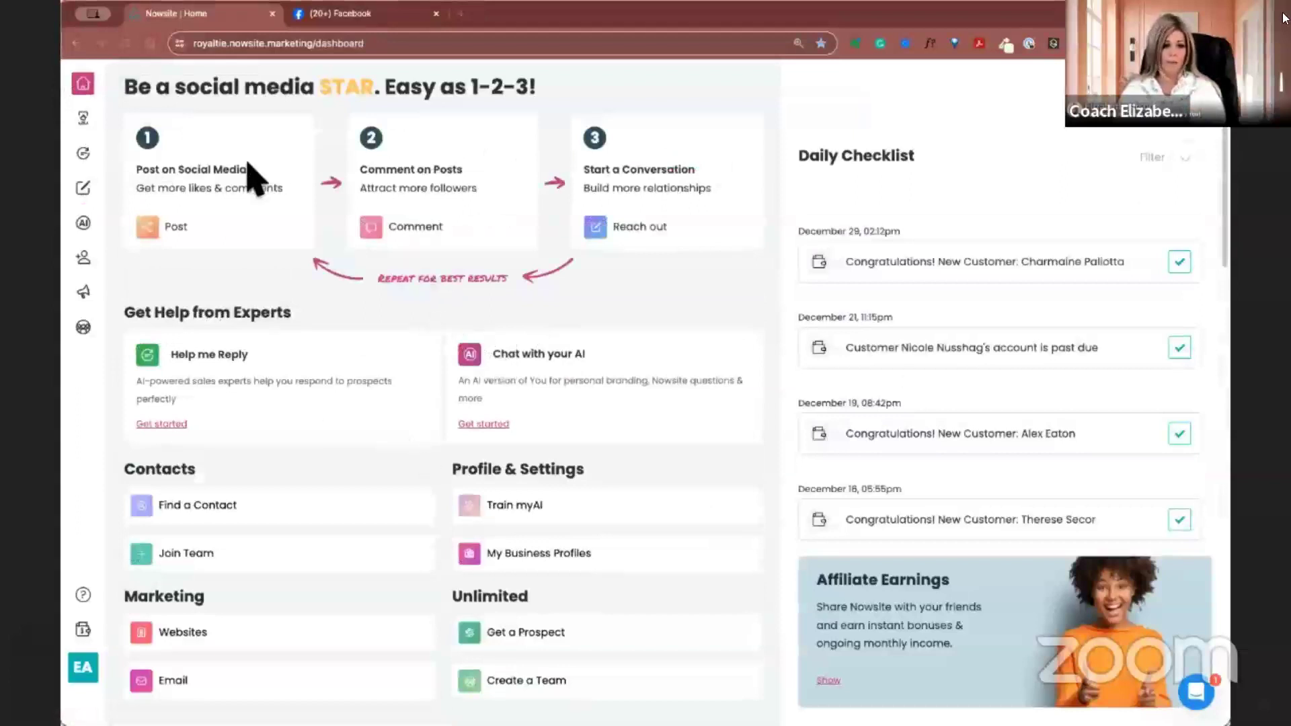
{"action": "left_click", "coordinate": [232, 209]}
{"action": "left_click", "coordinate": [257, 306]}
{"action": "left_click", "coordinate": [326, 609]}
{"action": "type", "text": "Write me a post that is under 130 characters asking the question, \"How will you make 2024 better than 2023\"?"}
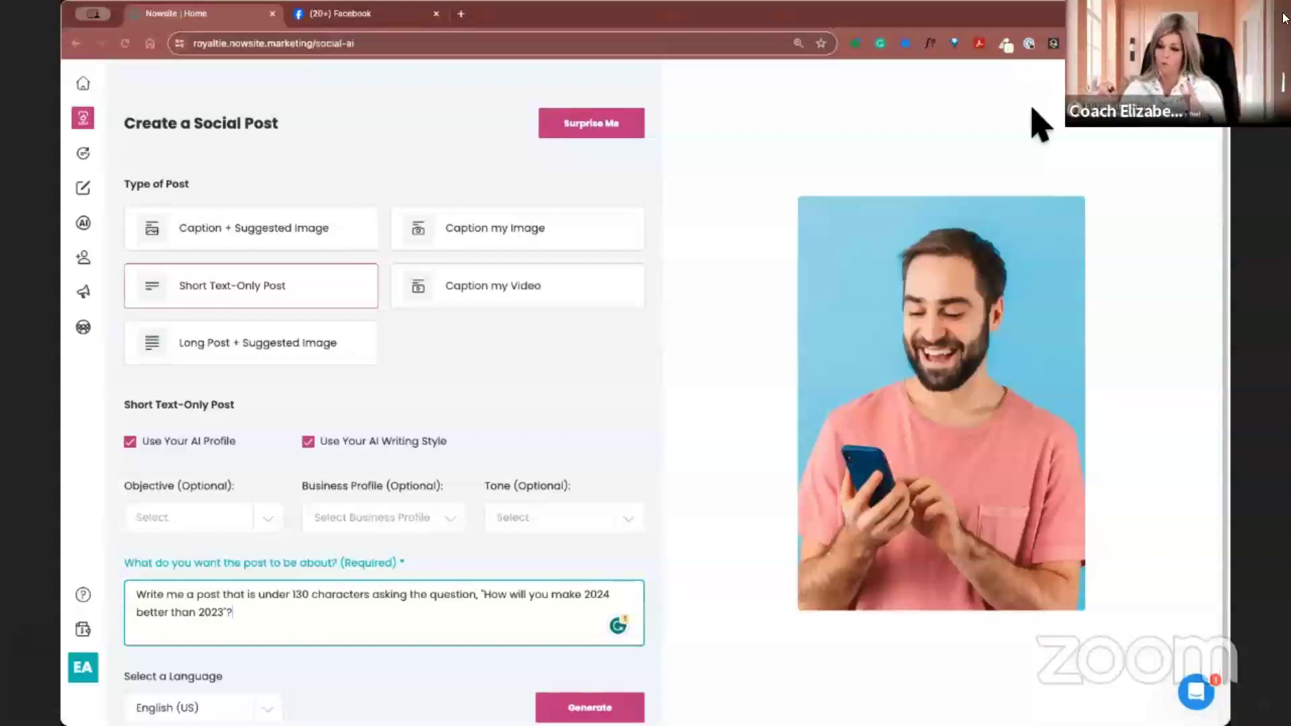
{"action": "scroll", "coordinate": [598, 558], "scroll_direction": "down", "scroll_amount": 1}
{"action": "left_click", "coordinate": [590, 667]}
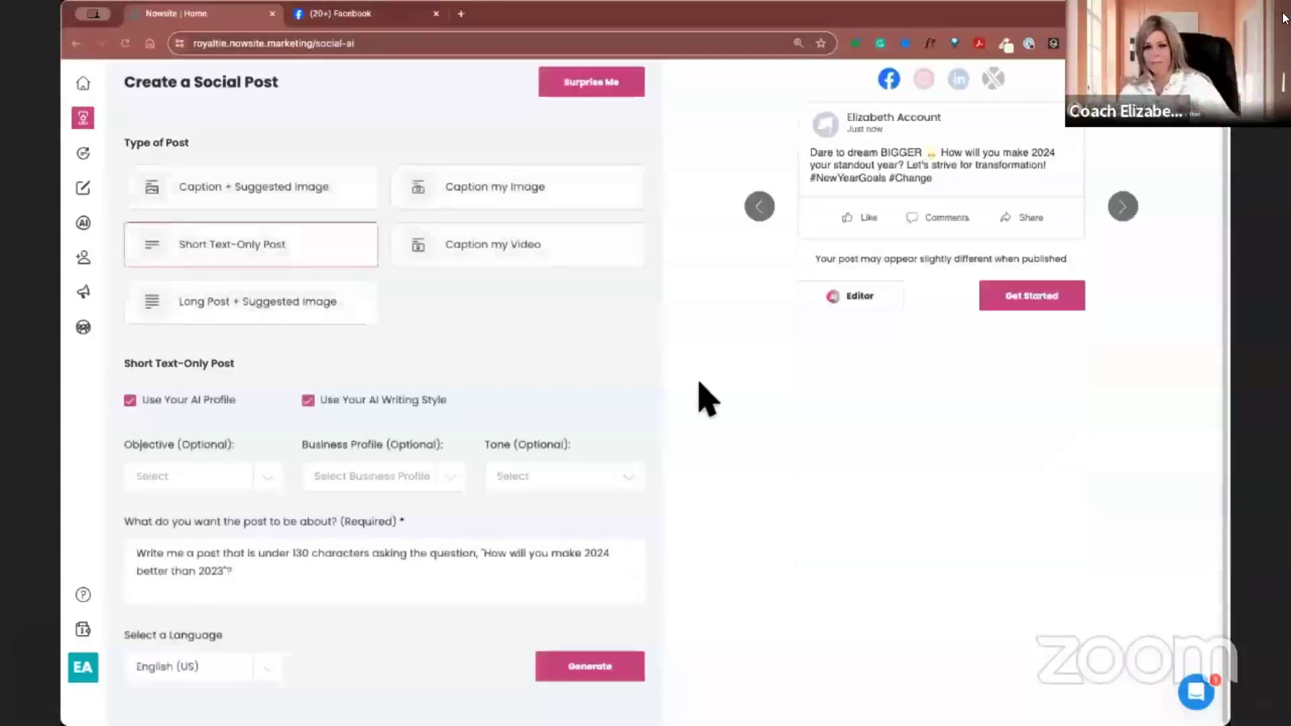
Copy the generated post's text for Facebook and bring up the instructions for posting it
{"action": "scroll", "coordinate": [787, 381], "scroll_direction": "up", "scroll_amount": 1}
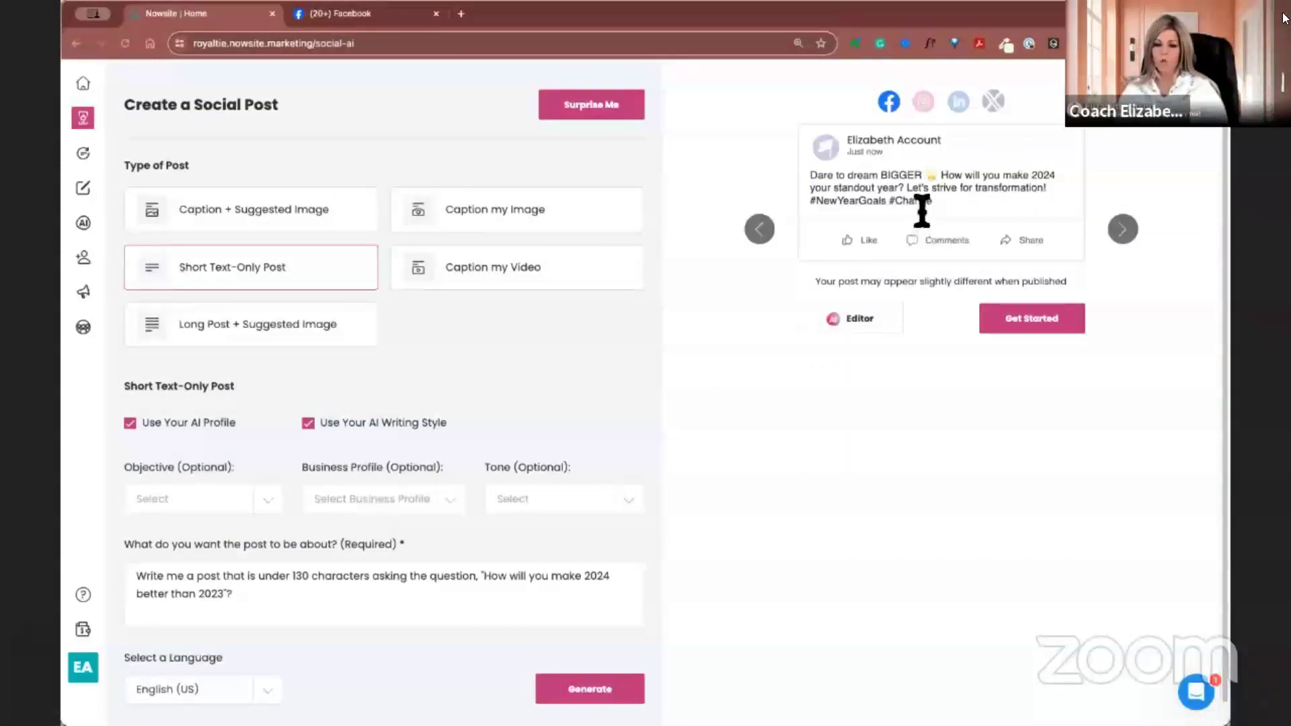
{"action": "left_click", "coordinate": [1000, 329]}
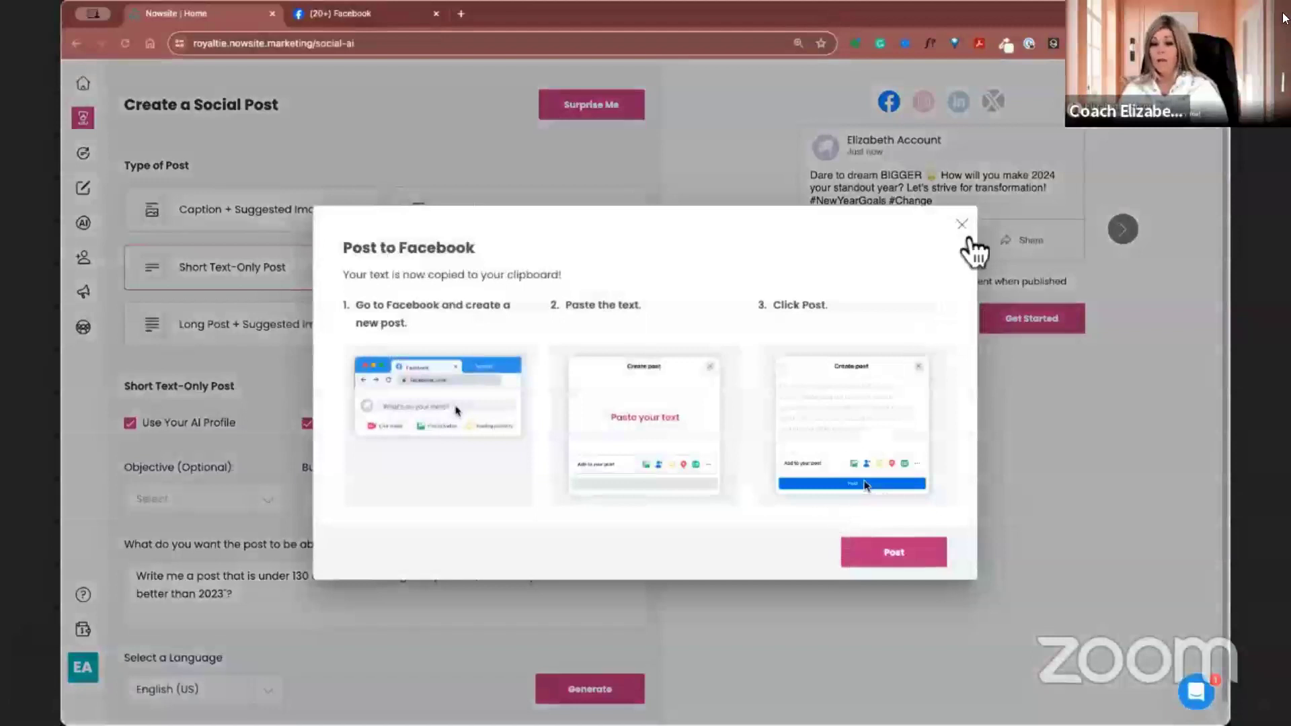
{"action": "left_click", "coordinate": [962, 224]}
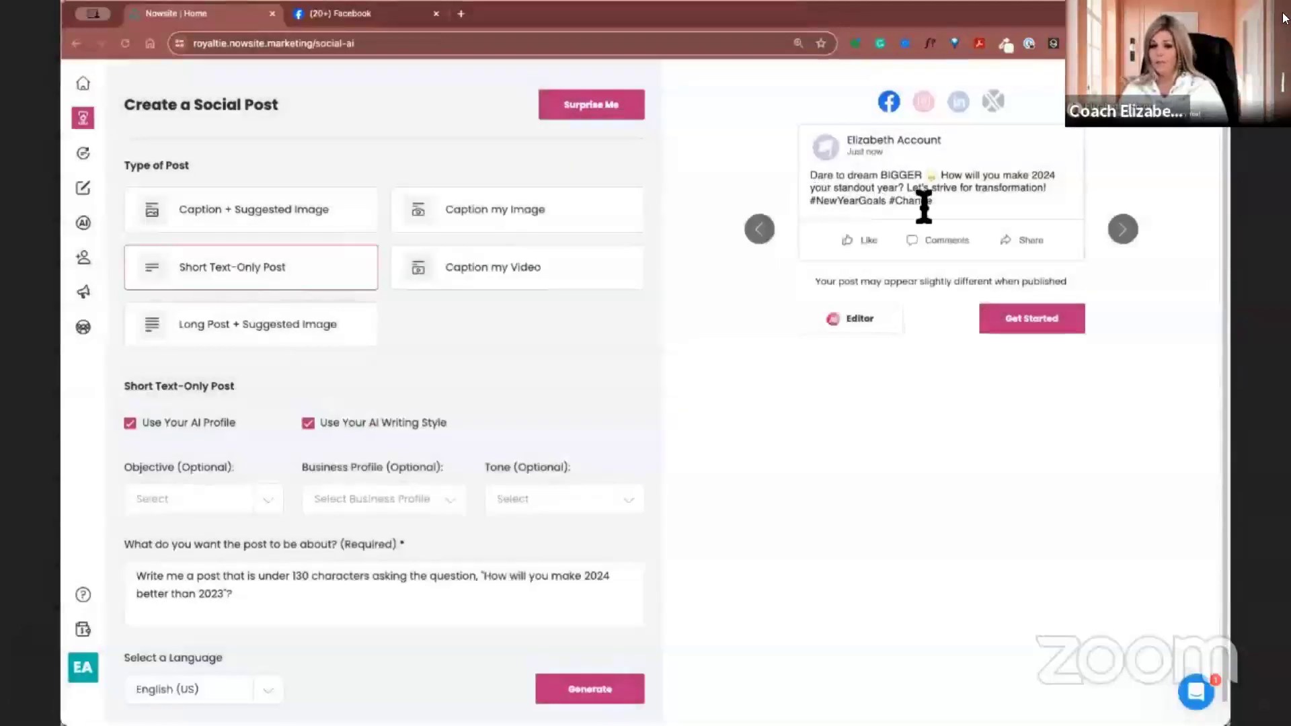
{"action": "left_click", "coordinate": [1027, 323]}
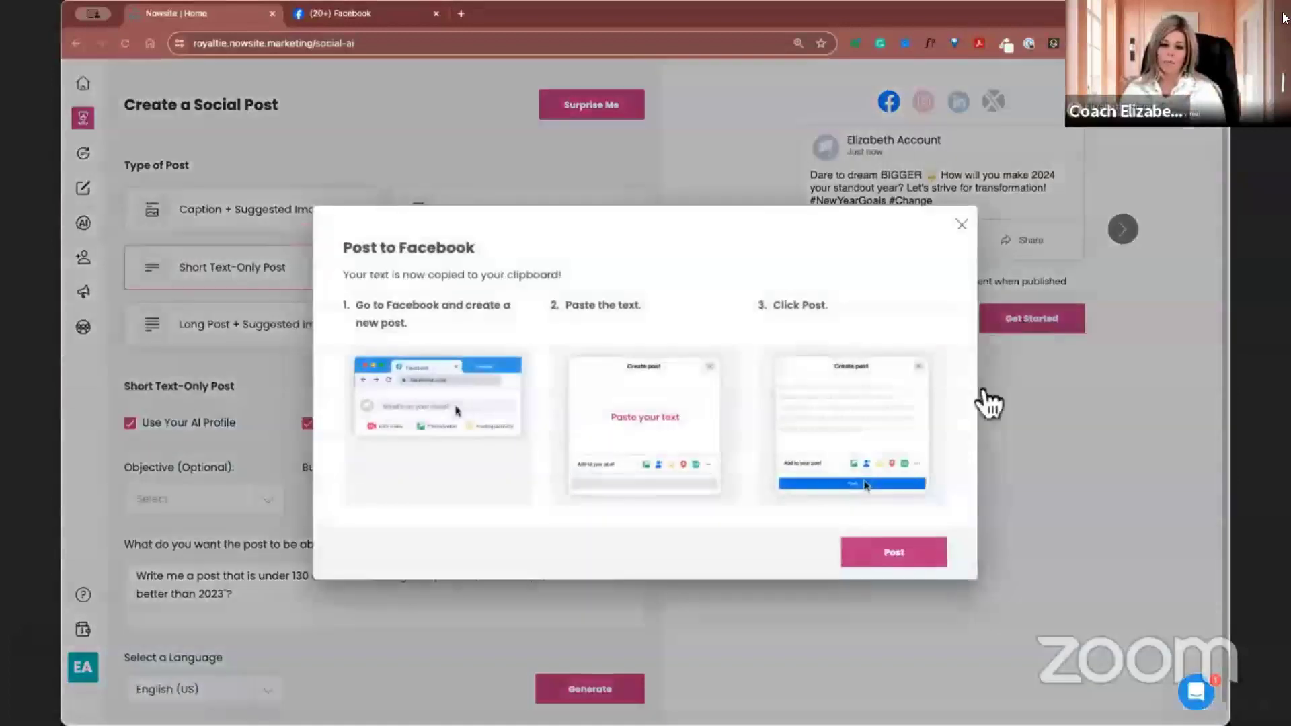
Switch to Facebook and start a new public post with the orange-to-pink gradient background
{"action": "left_click", "coordinate": [941, 559]}
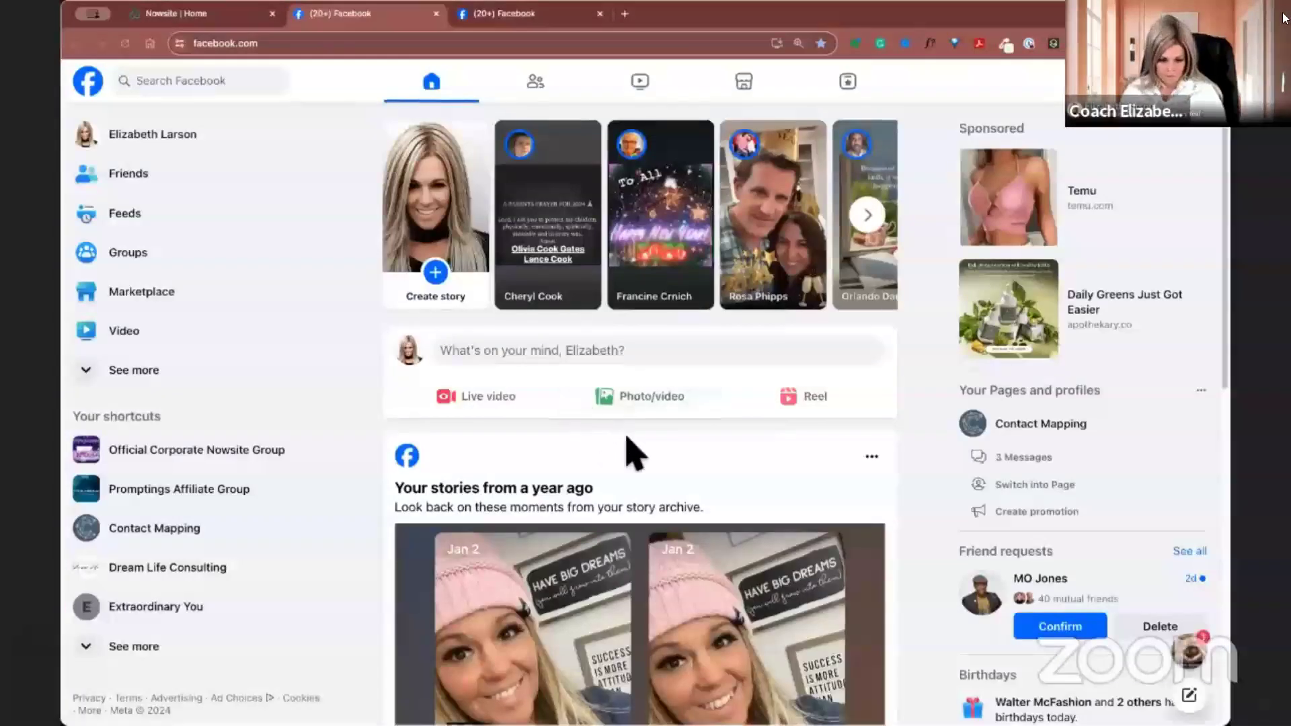
{"action": "scroll", "coordinate": [627, 445], "scroll_direction": "down", "scroll_amount": 4}
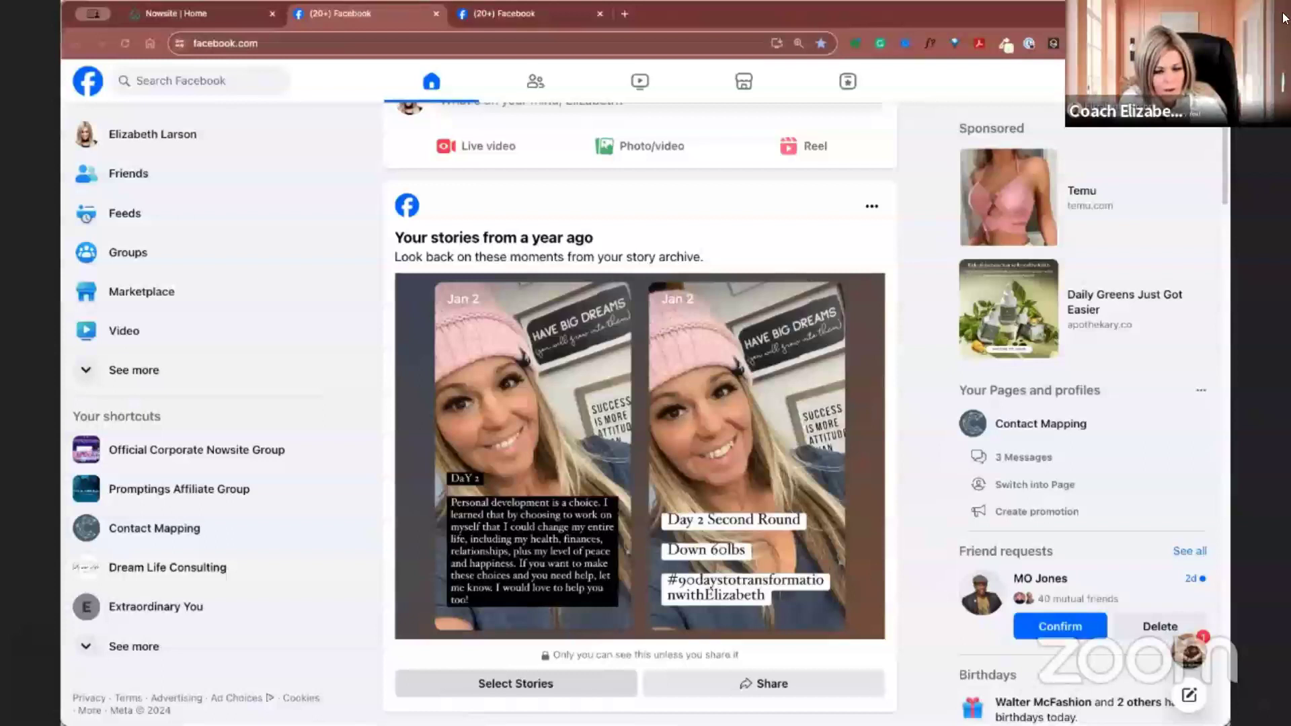
{"action": "scroll", "coordinate": [533, 570], "scroll_direction": "up", "scroll_amount": 2}
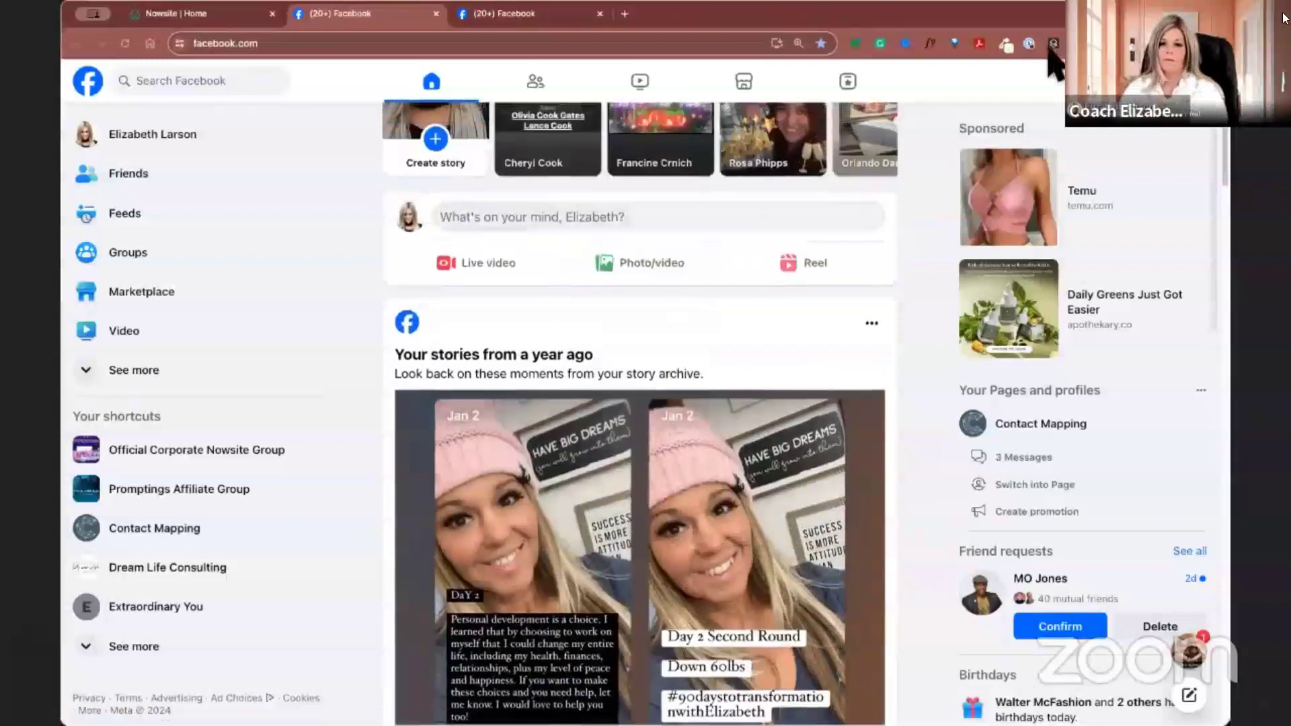
{"action": "left_click", "coordinate": [485, 227]}
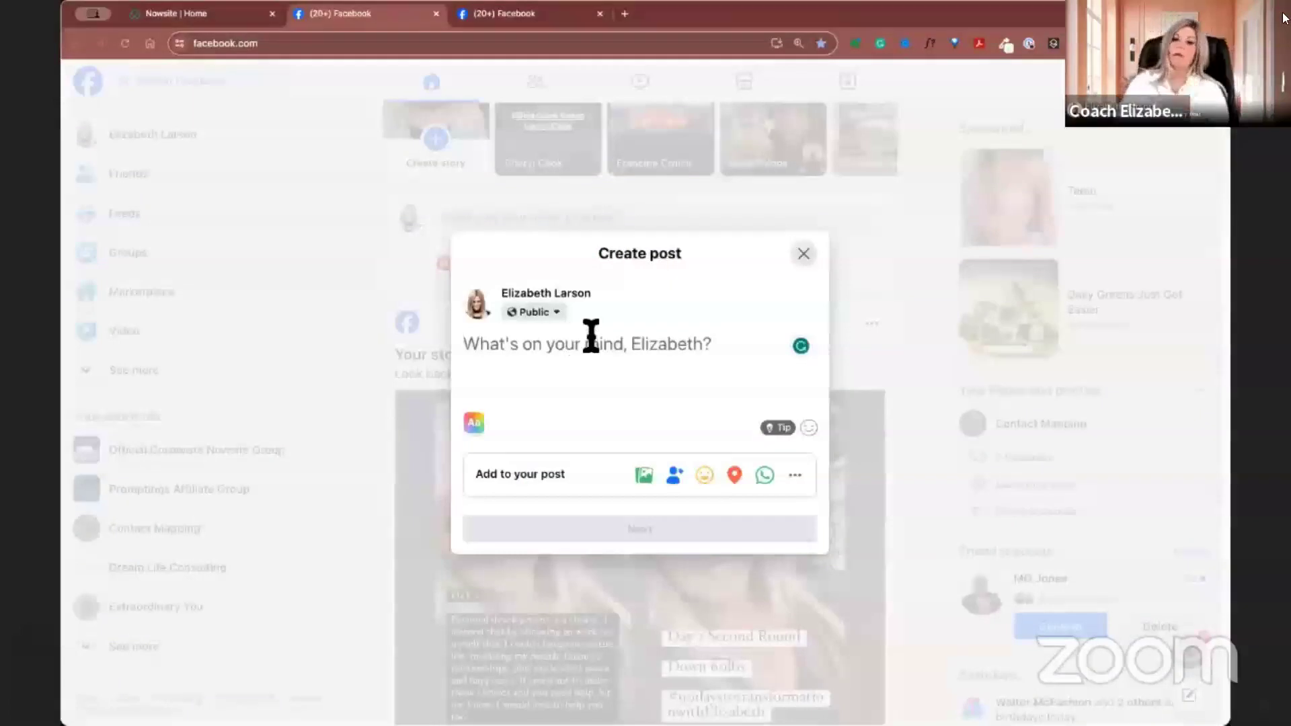
{"action": "left_click", "coordinate": [476, 434]}
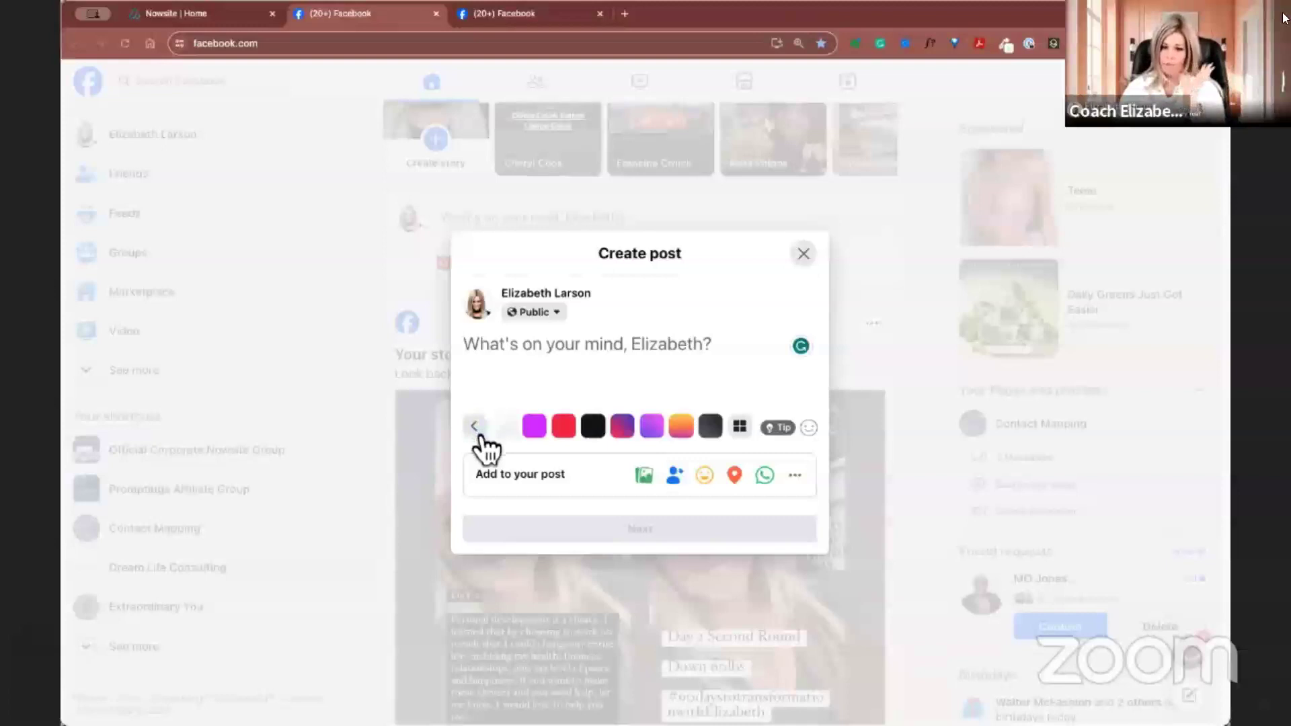
{"action": "left_click", "coordinate": [536, 427]}
{"action": "left_click", "coordinate": [685, 498]}
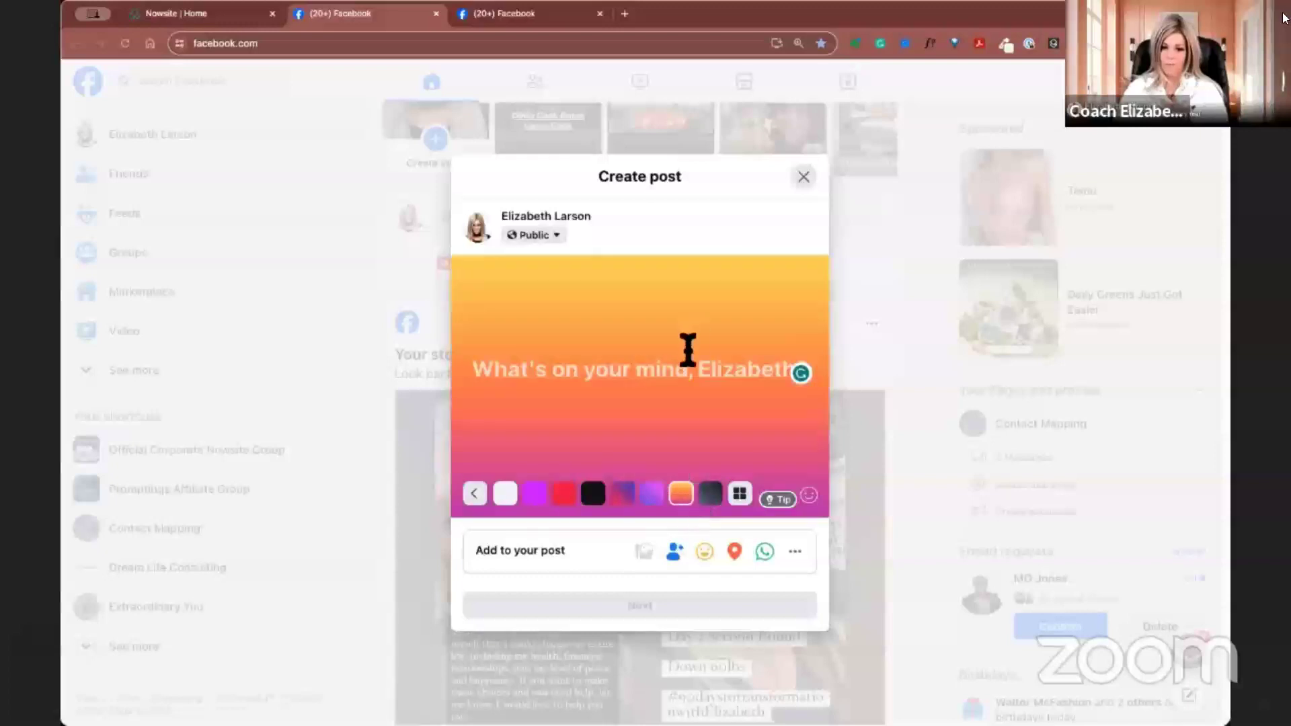
Paste the copied text into the post without its formatting and remove the hashtags #NewYearGoals and #Change
{"action": "right_click", "coordinate": [645, 363]}
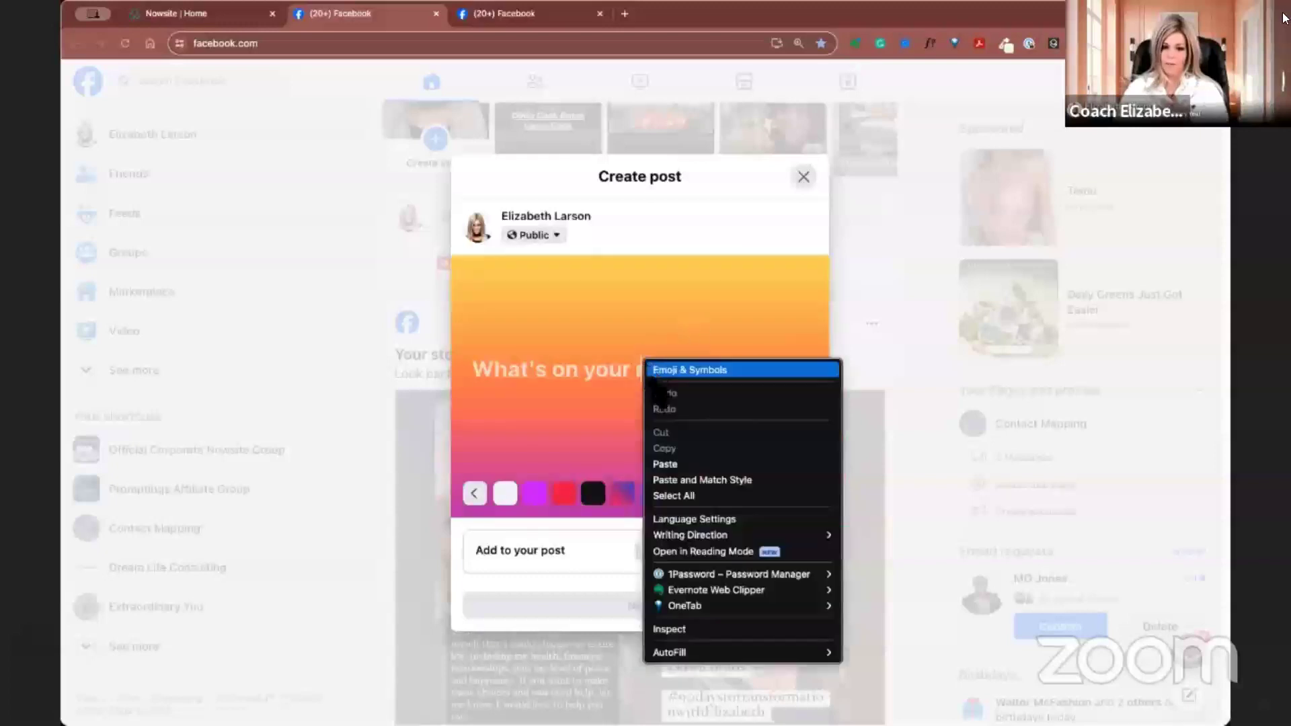
{"action": "left_click", "coordinate": [706, 480]}
{"action": "left_click_drag", "start_coordinate": [688, 425], "coordinate": [645, 396]}
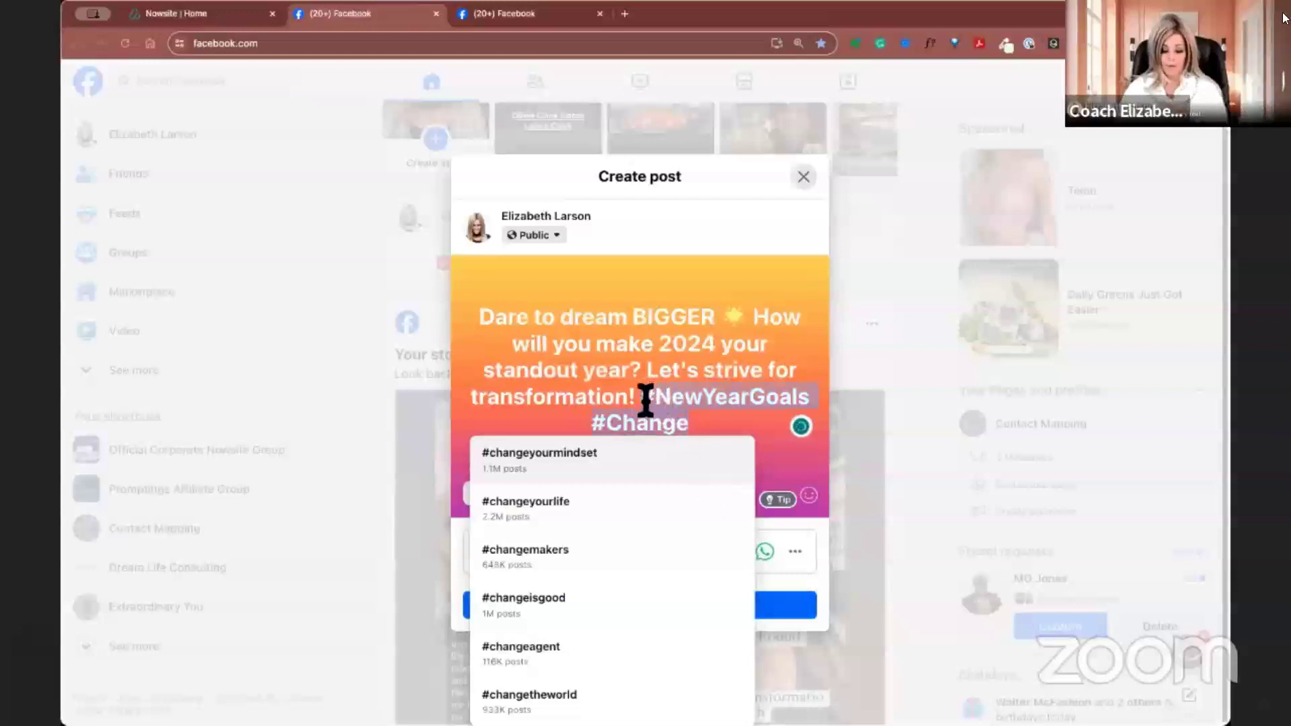
{"action": "key", "text": "BackSpace"}
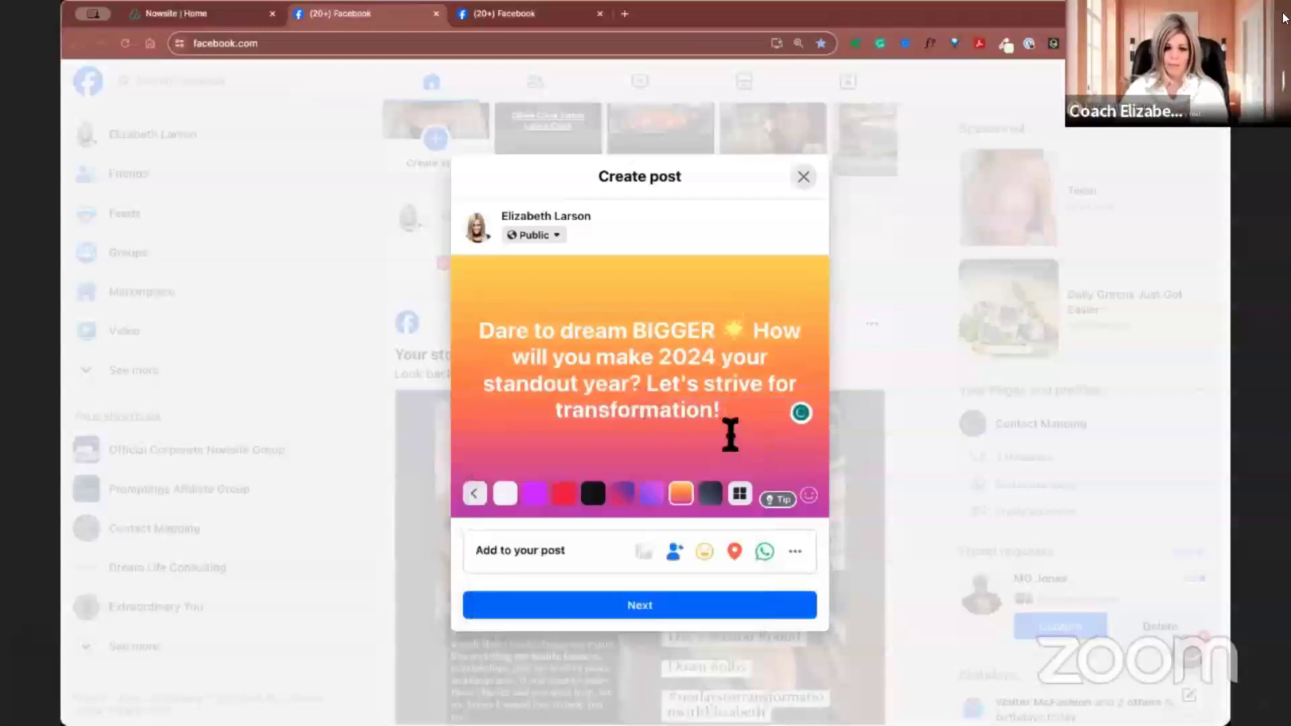
Insert "Comment below!" after the question and add "together" after "transformation" in the last sentence
{"action": "left_click", "coordinate": [657, 393]}
{"action": "type", "text": "Comment below!"}
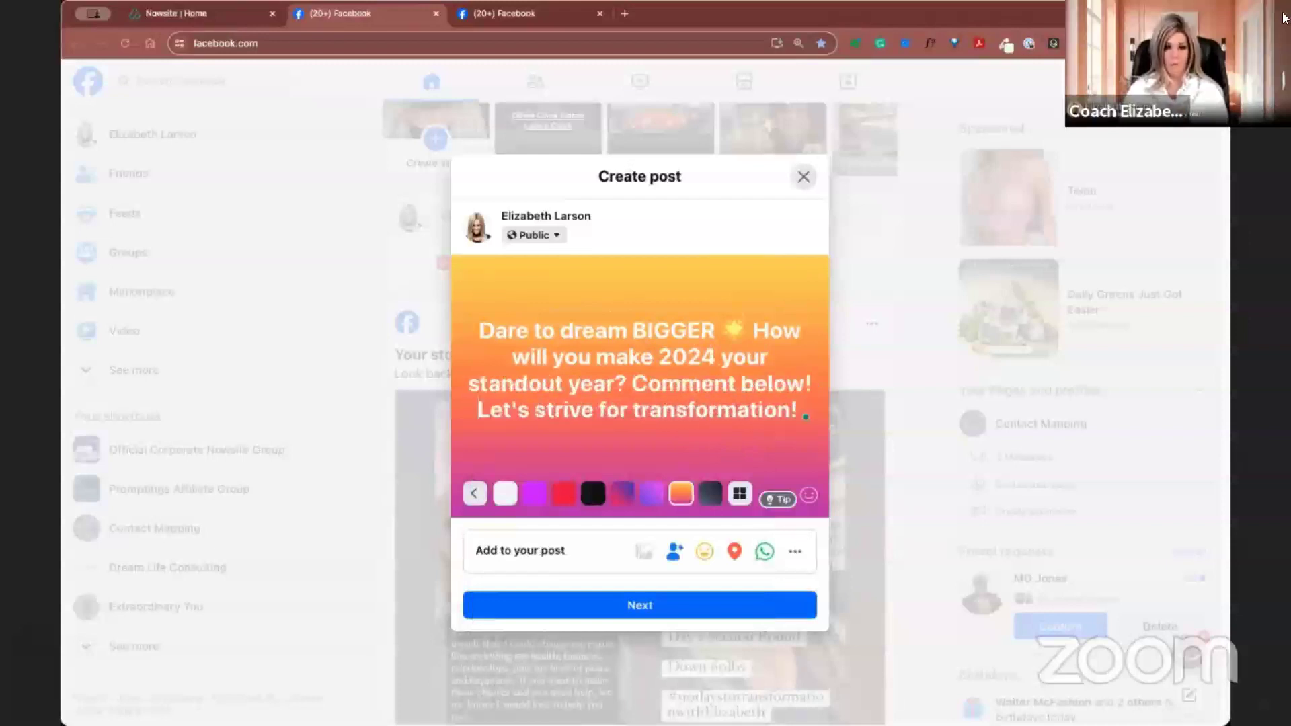
{"action": "left_click", "coordinate": [794, 408]}
{"action": "type", "text": "together"}
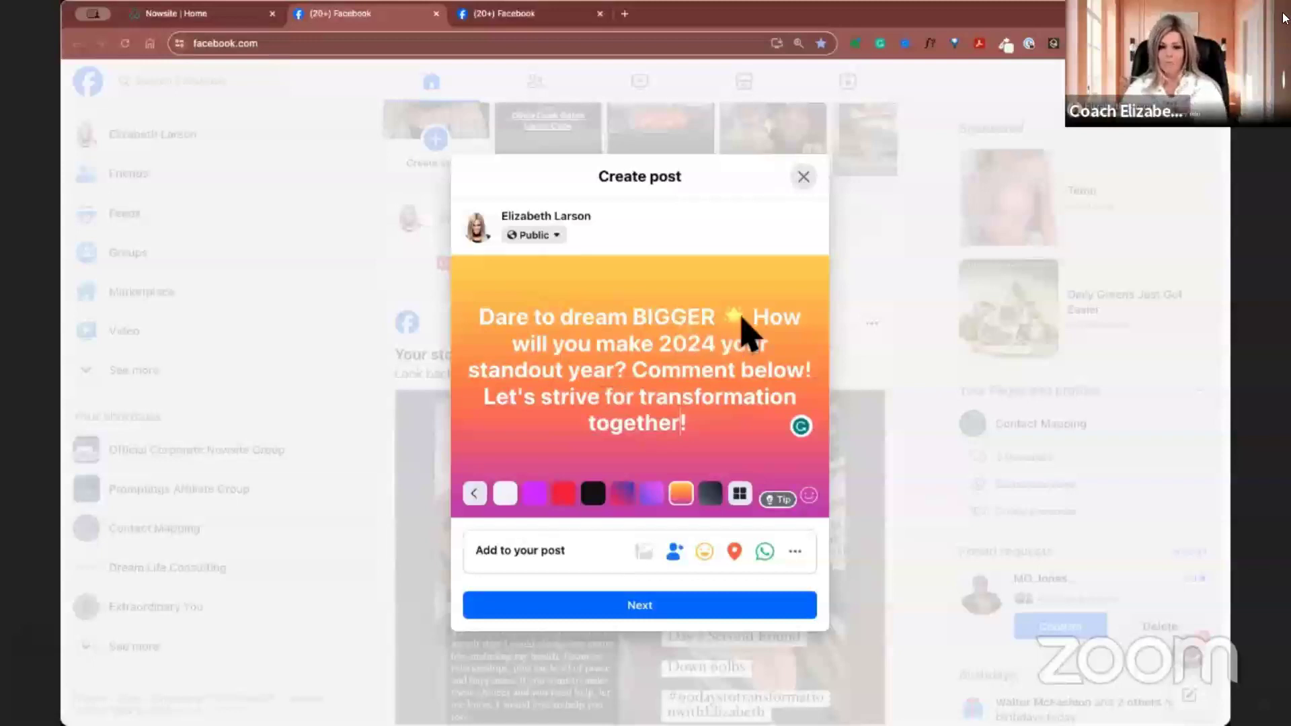
Move "Dare to dream BIGGER" with its emoji to just before "Let's strive", and publish the post to the personal profile only
{"action": "left_click_drag", "start_coordinate": [751, 316], "coordinate": [451, 308]}
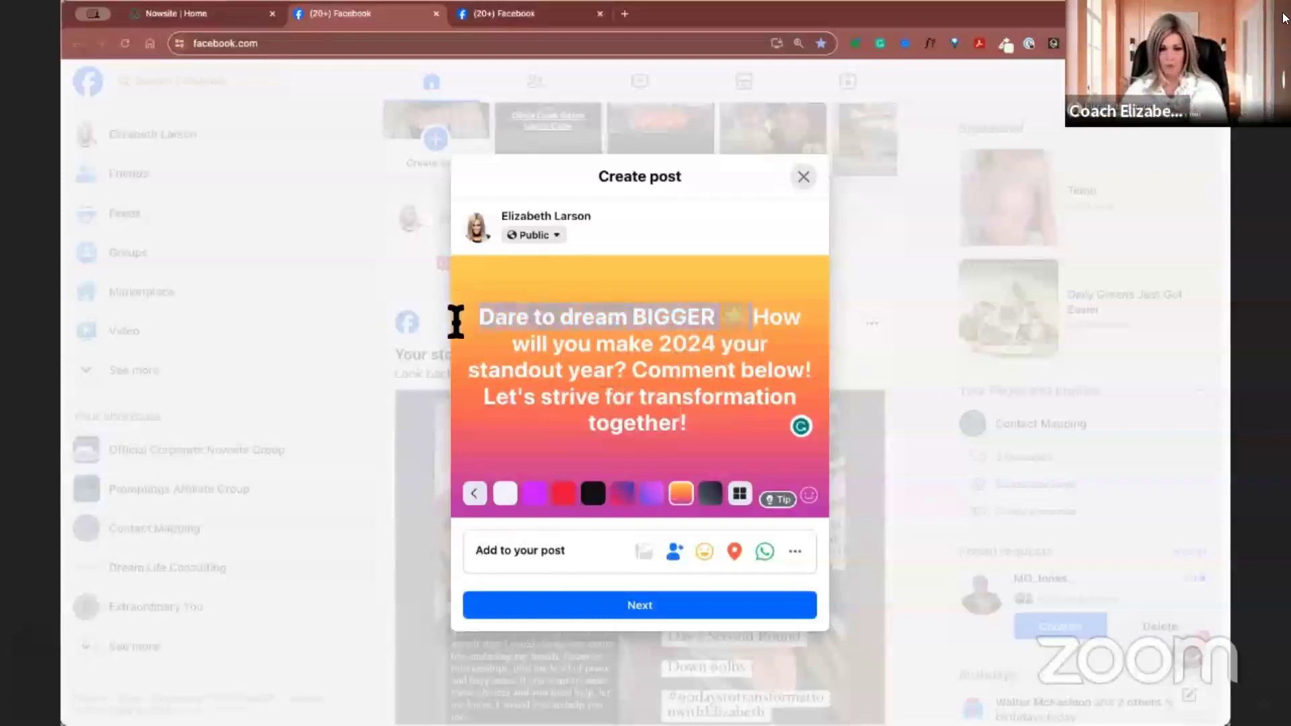
{"action": "key", "text": "ctrl+x"}
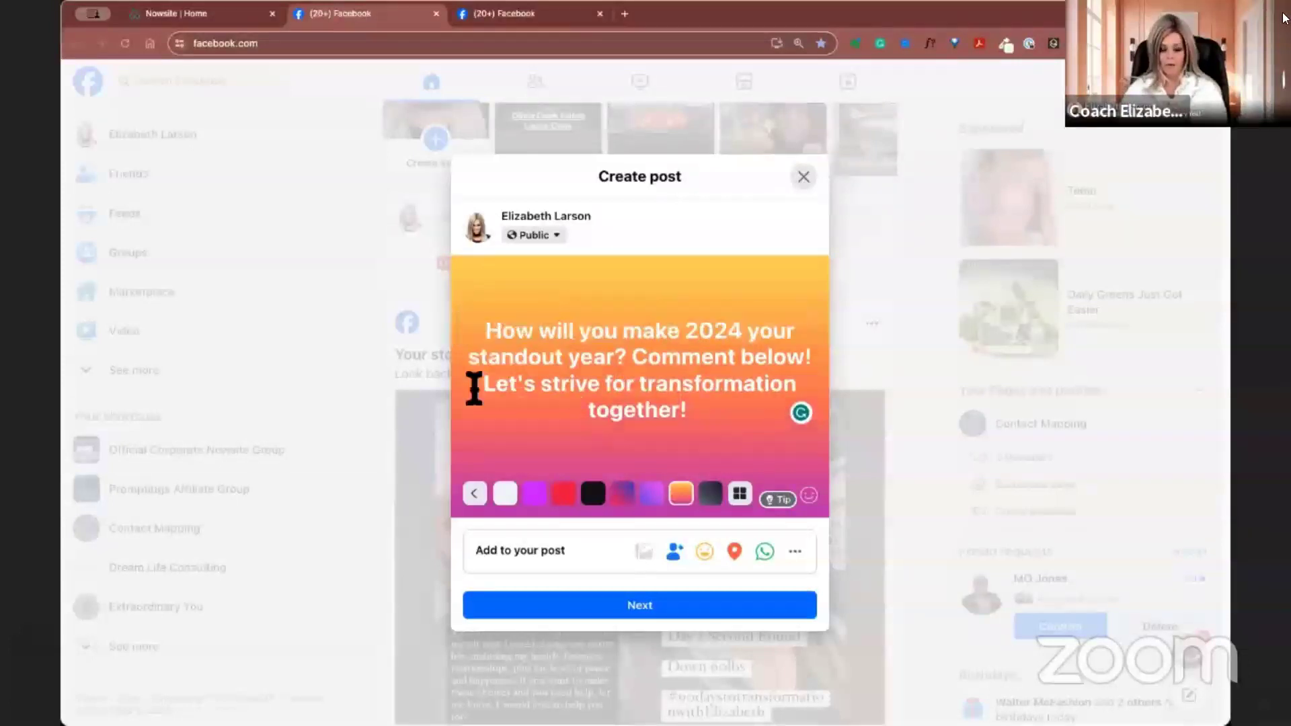
{"action": "left_click", "coordinate": [472, 390]}
{"action": "key", "text": "ctrl+v"}
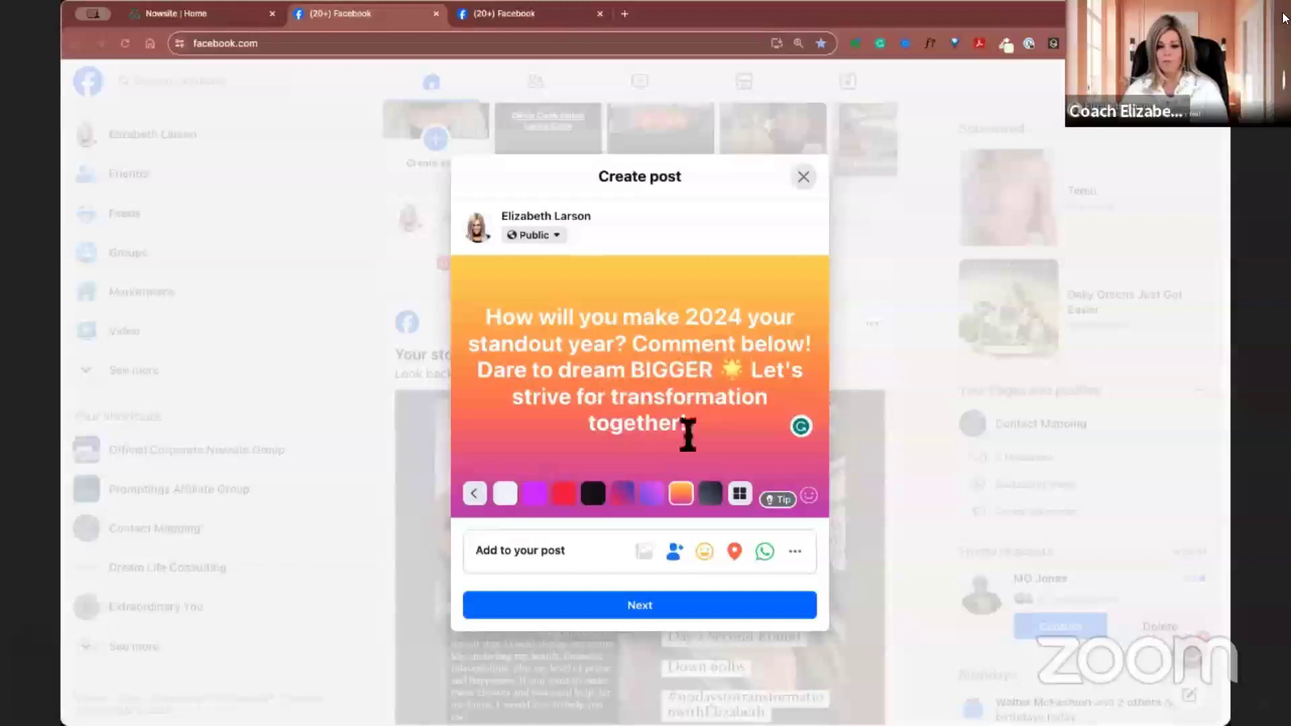
{"action": "left_click", "coordinate": [637, 607]}
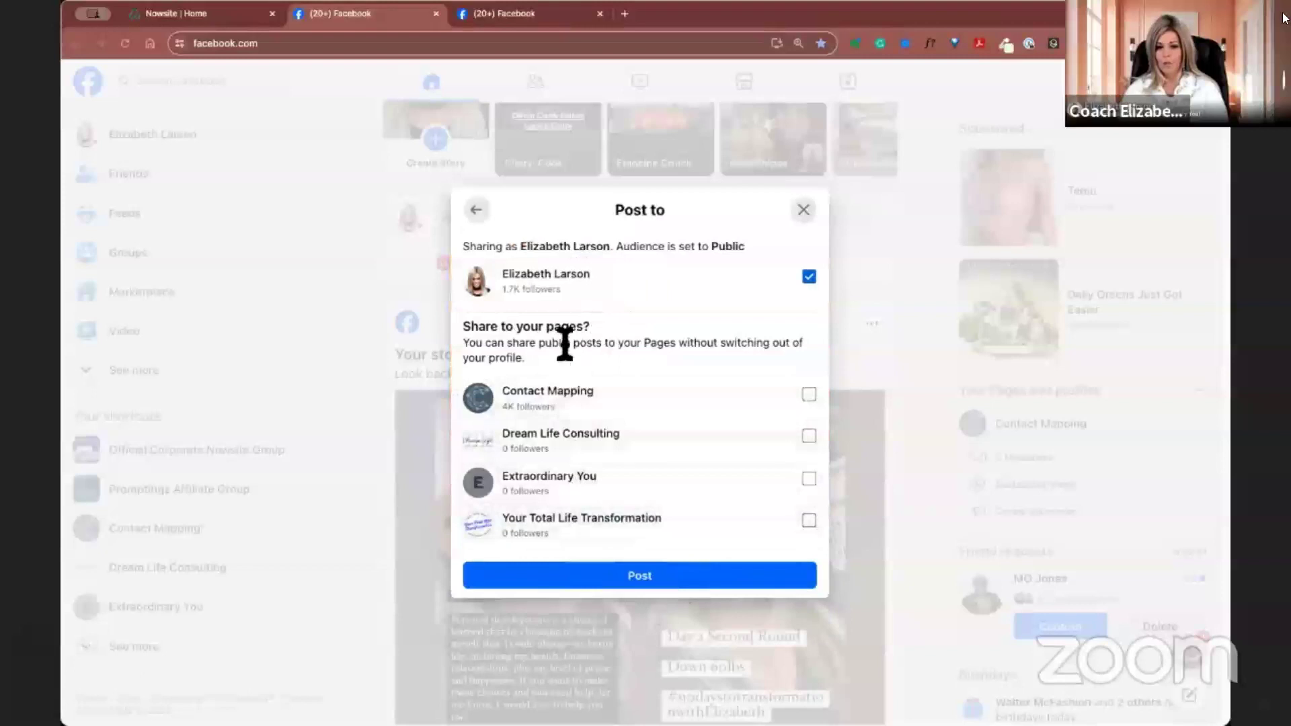
{"action": "left_click", "coordinate": [639, 576]}
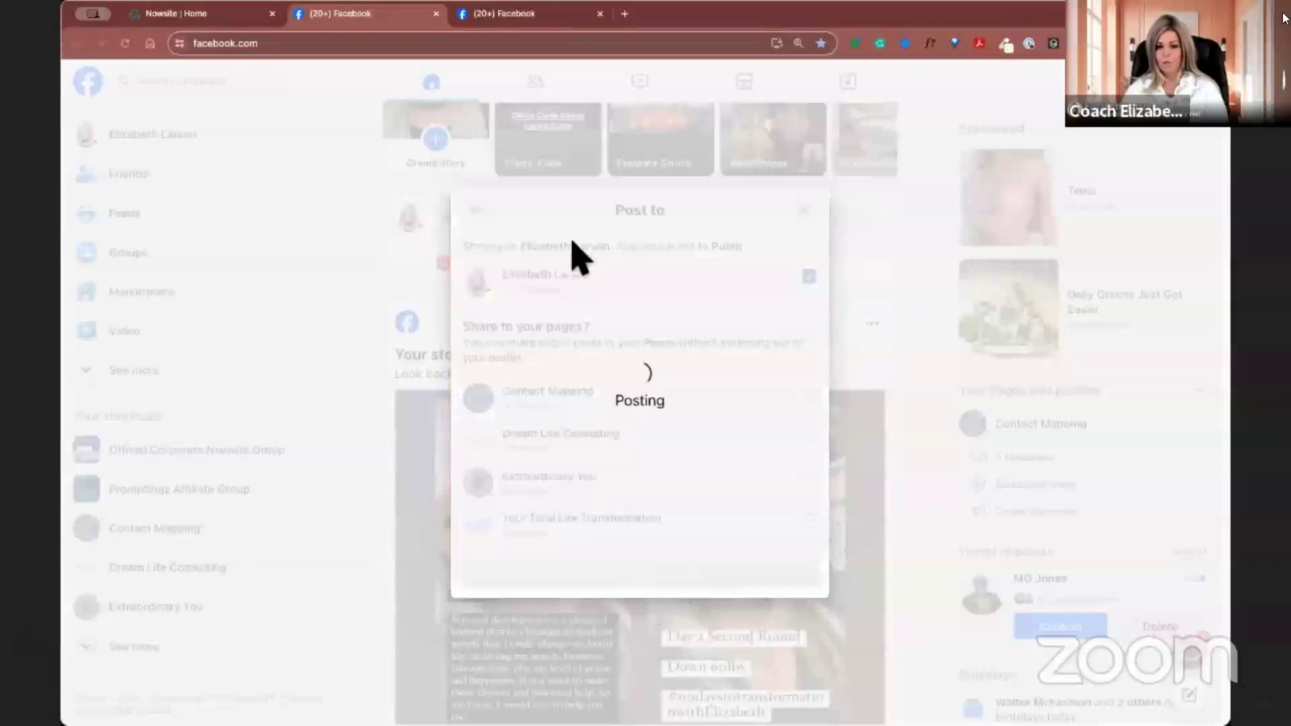
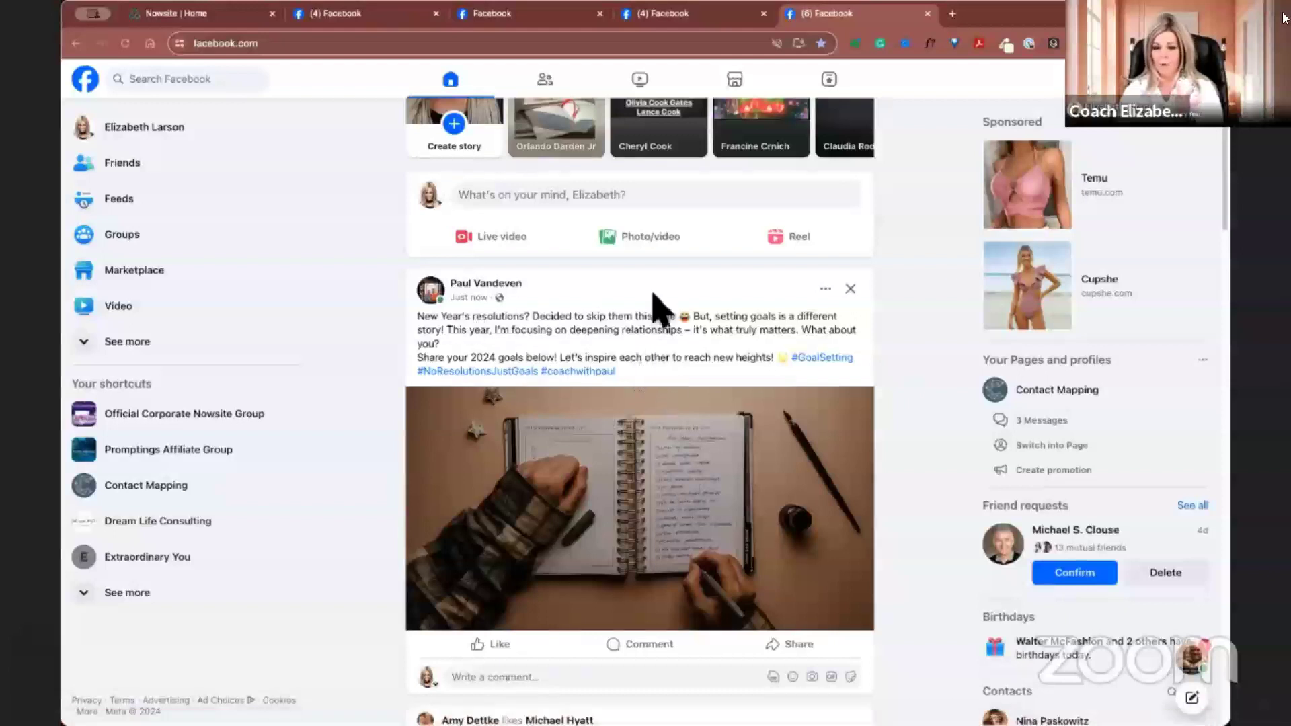
Copy the text of the Facebook post about New Year's resolutions and replace the source post text in Nowsite's comment writer with it
{"action": "scroll", "coordinate": [653, 323], "scroll_direction": "down", "scroll_amount": 2}
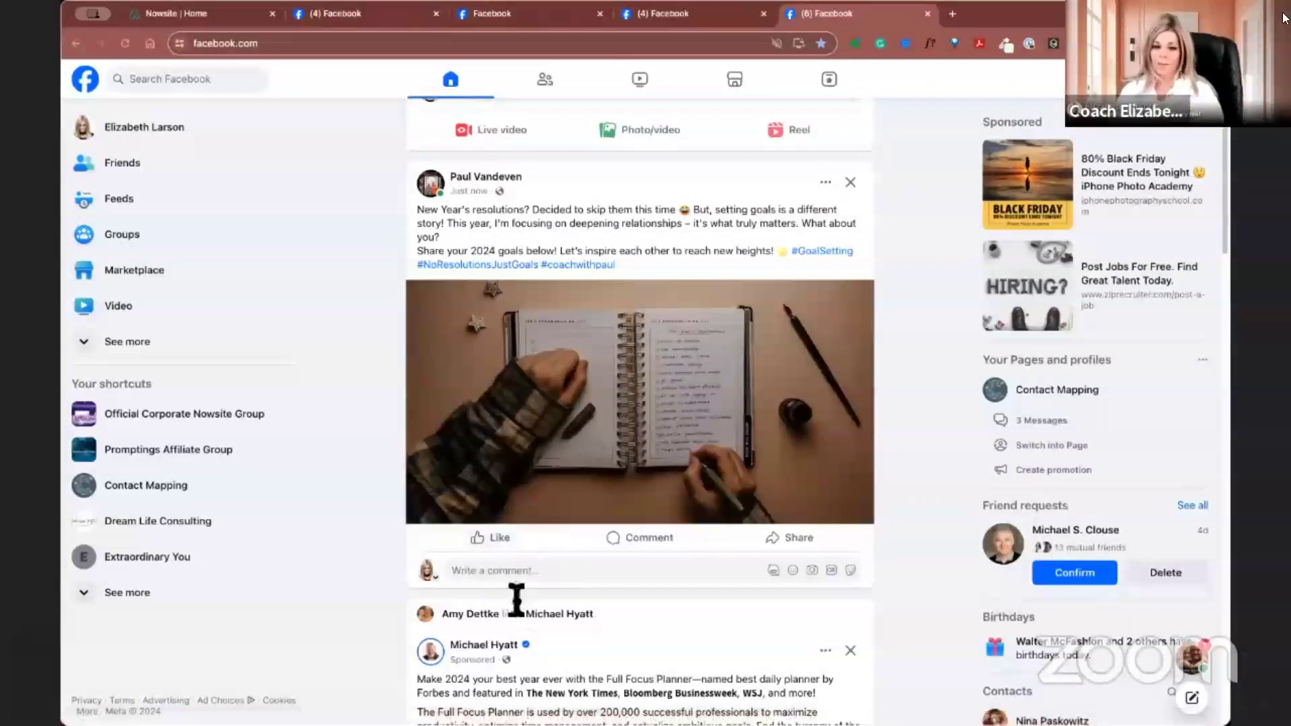
{"action": "left_click_drag", "start_coordinate": [665, 269], "coordinate": [415, 210]}
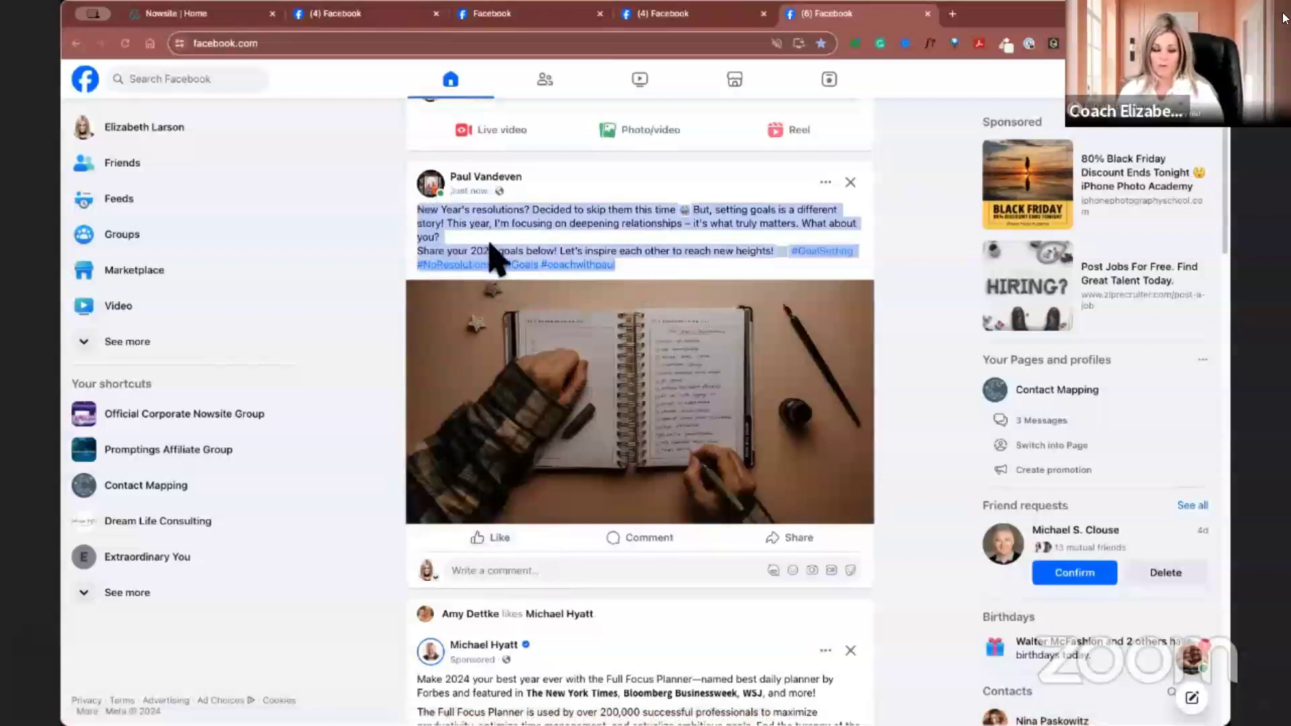
{"action": "left_click", "coordinate": [201, 15]}
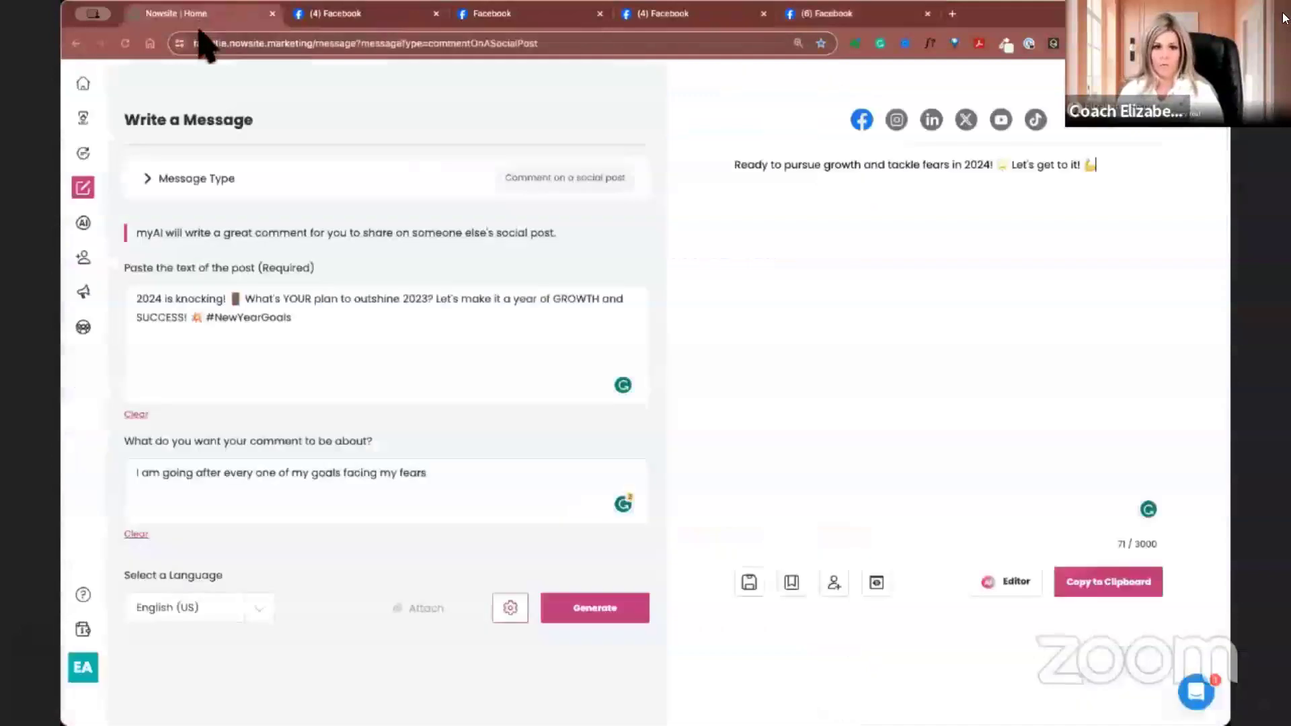
{"action": "left_click_drag", "start_coordinate": [323, 353], "coordinate": [107, 289]}
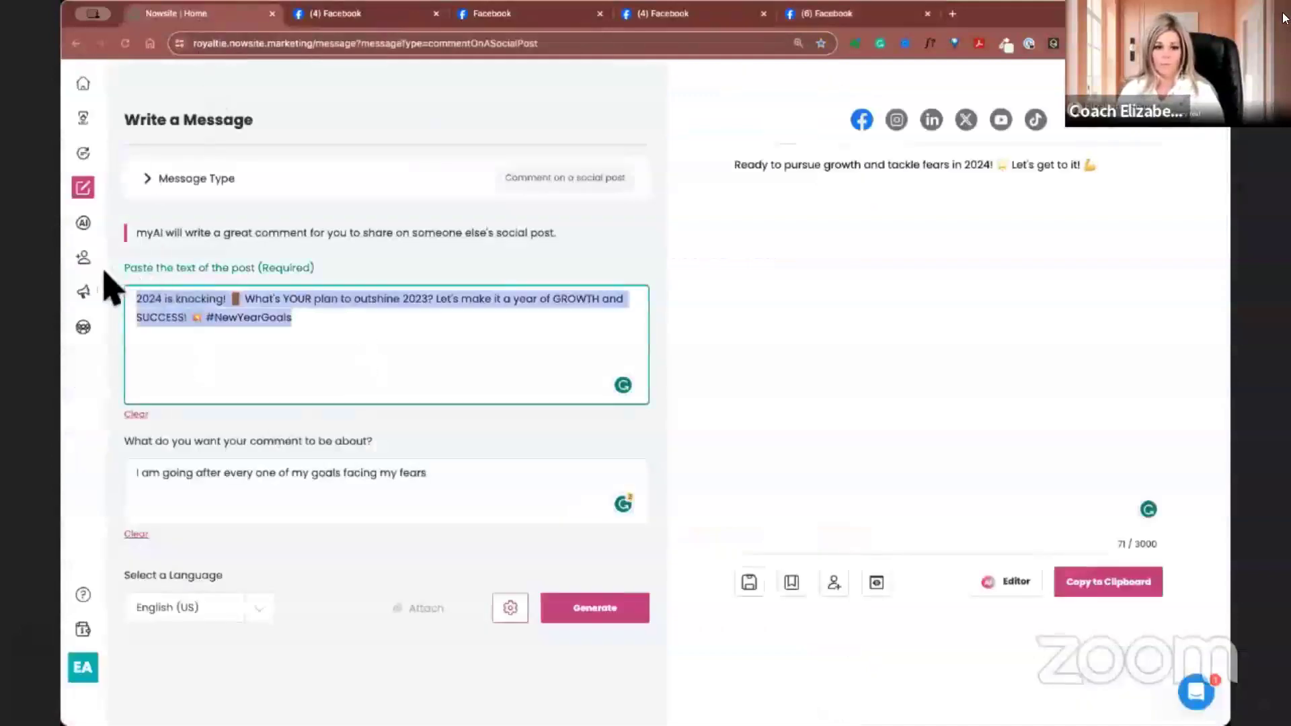
{"action": "type", "text": "New Year's resolutions? Decided to skip them this time 😅 But, setting goals is a different story! This year, I'm focusing on deepening relationships – it's what truly matters. What about you? Share your 2024 goals below! Let's inspire each other to reach new heights! 🙌 #GoalSetting #NoResolutionsJustGoals #coachwithpaul"}
Clear the instruction about what the comment should cover and generate a comment for the resolutions post
{"action": "left_click", "coordinate": [467, 475]}
{"action": "left_click_drag", "start_coordinate": [467, 475], "coordinate": [135, 473]}
{"action": "key", "text": "BackSpace"}
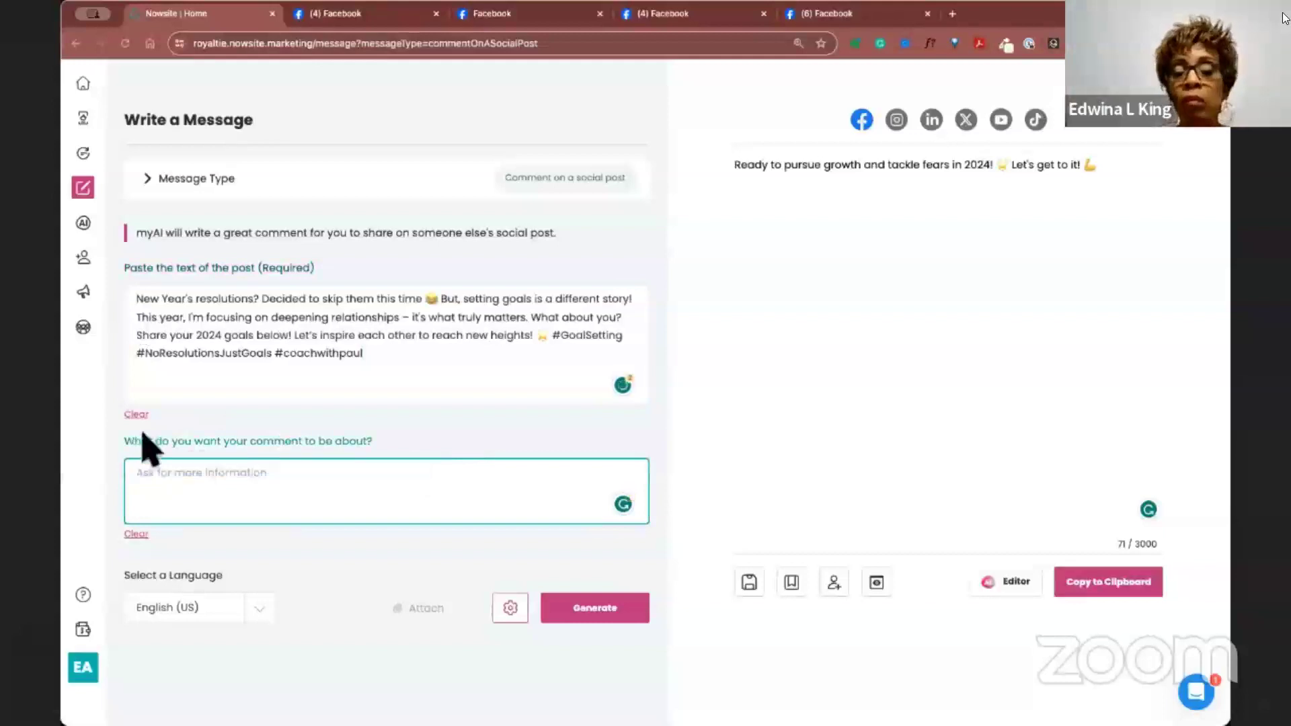
{"action": "left_click", "coordinate": [591, 610]}
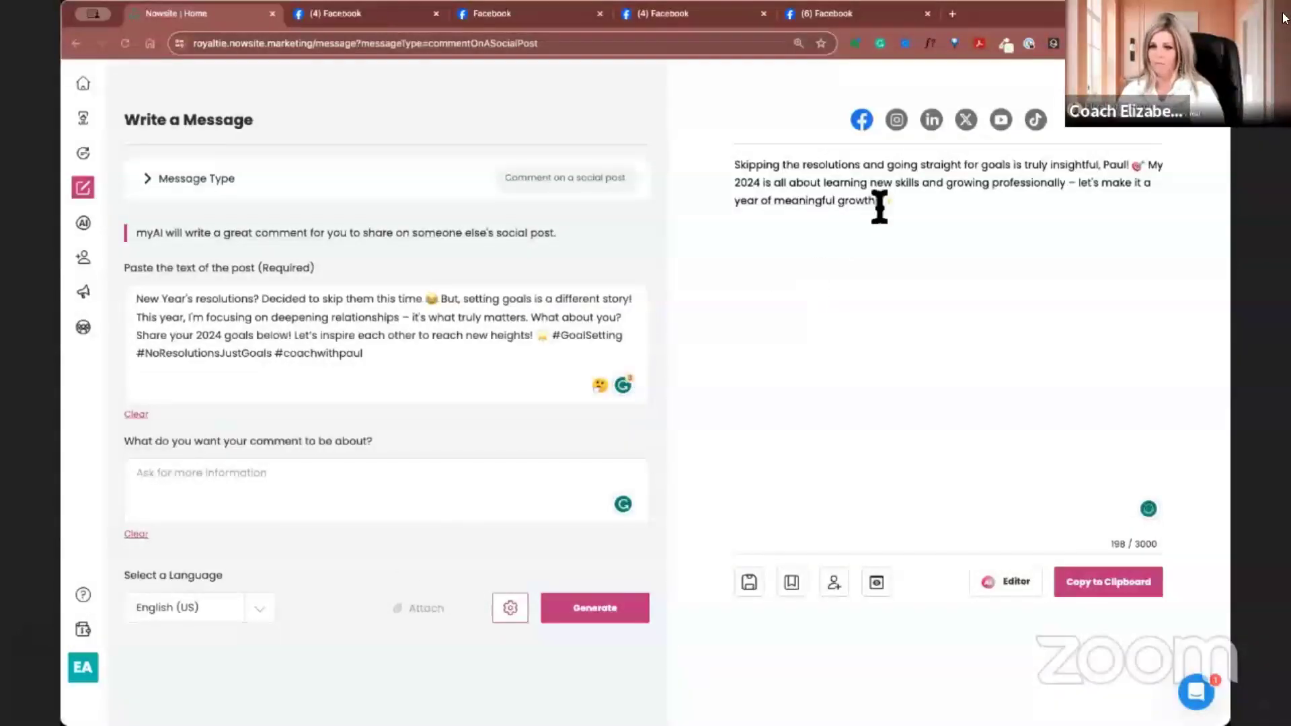
Copy the generated comment and publish it under the New Year's resolutions post on Facebook
{"action": "left_click_drag", "start_coordinate": [850, 228], "coordinate": [715, 169]}
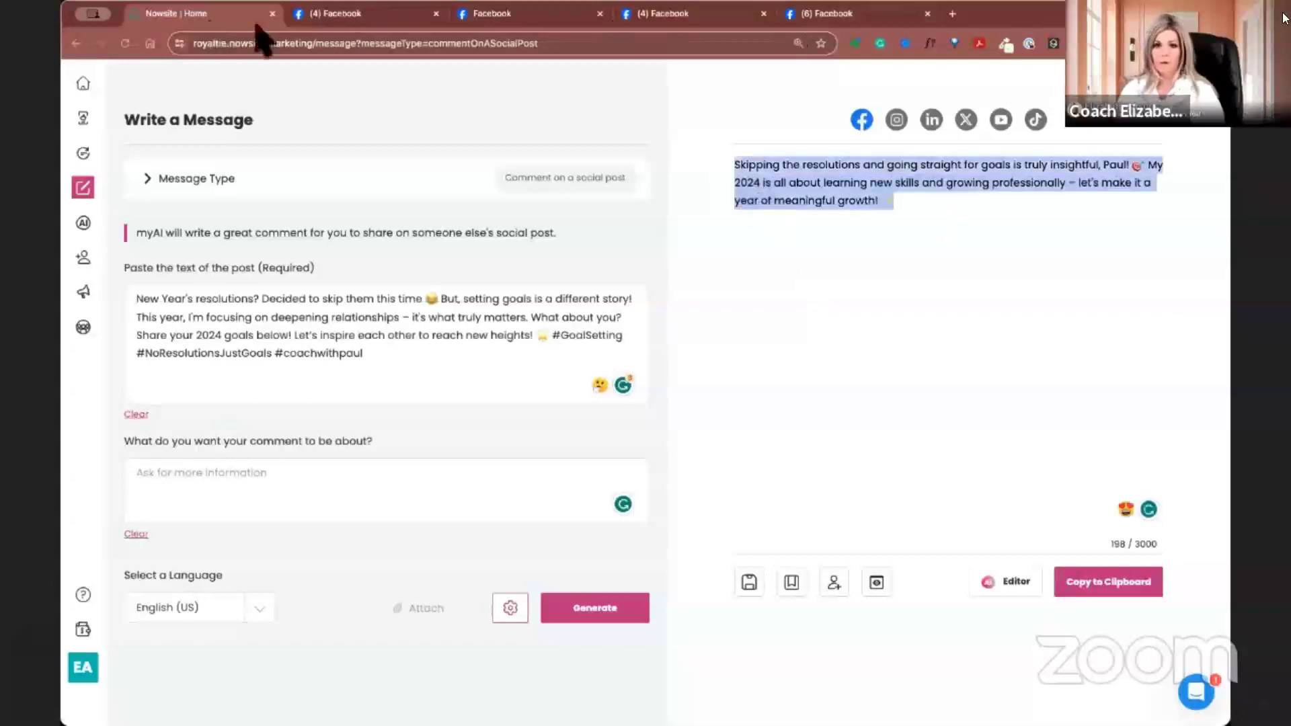
{"action": "left_click", "coordinate": [366, 15]}
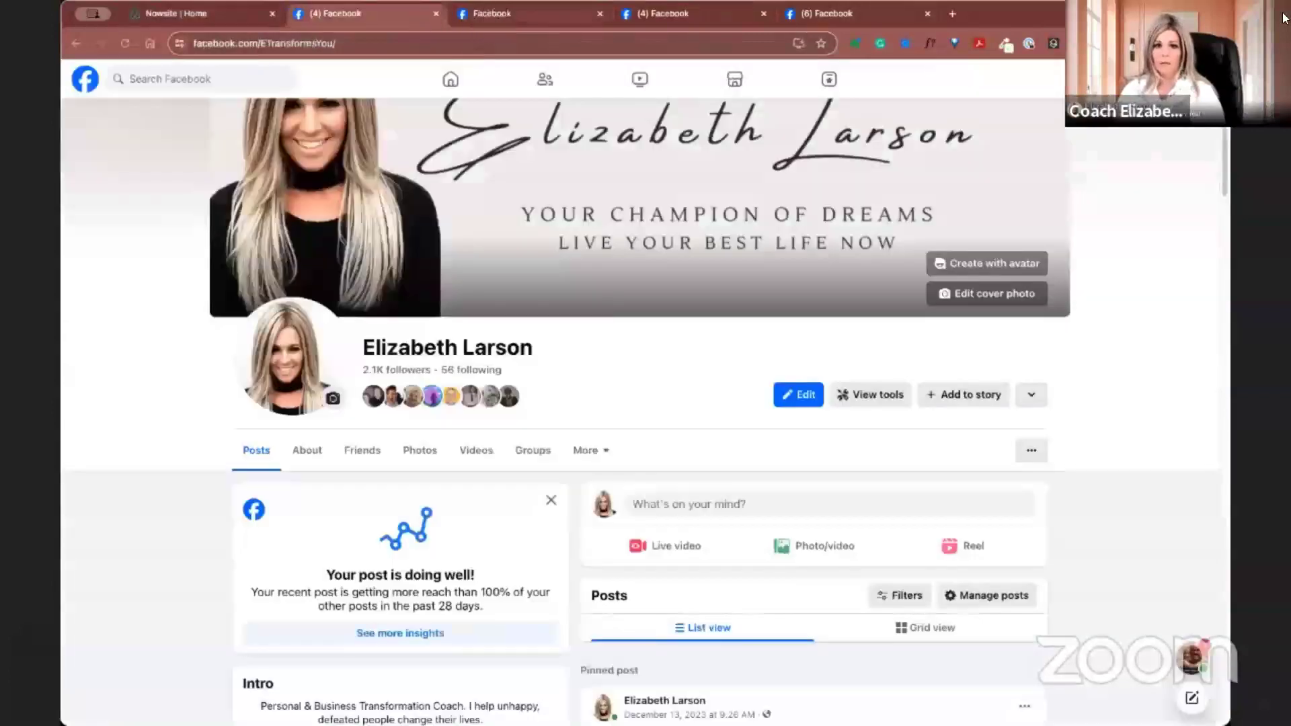
{"action": "left_click", "coordinate": [834, 13]}
{"action": "left_click", "coordinate": [505, 577]}
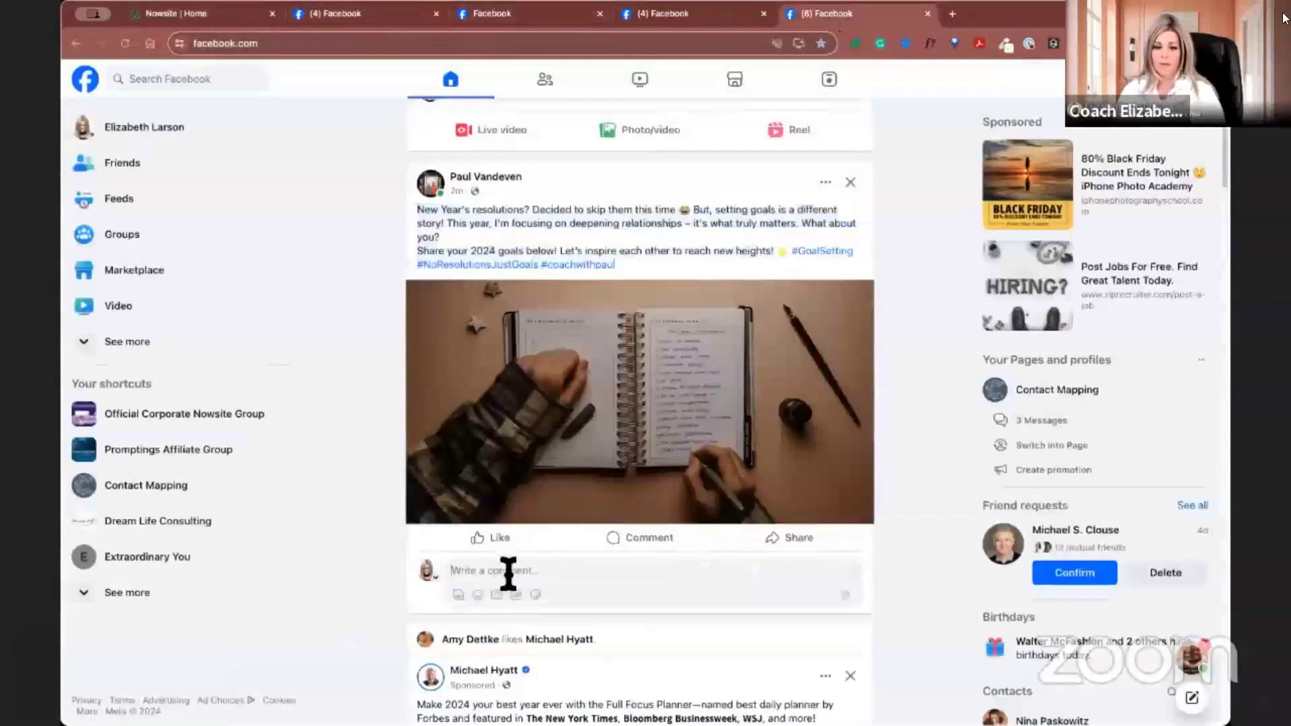
{"action": "type", "text": "Skipping the resolutions and going straight for goals is truly insightful, Paul! 🎯 My 2024 is all about learning new skills and growing professionally – let's make it a year of meaningful growth! ✨"}
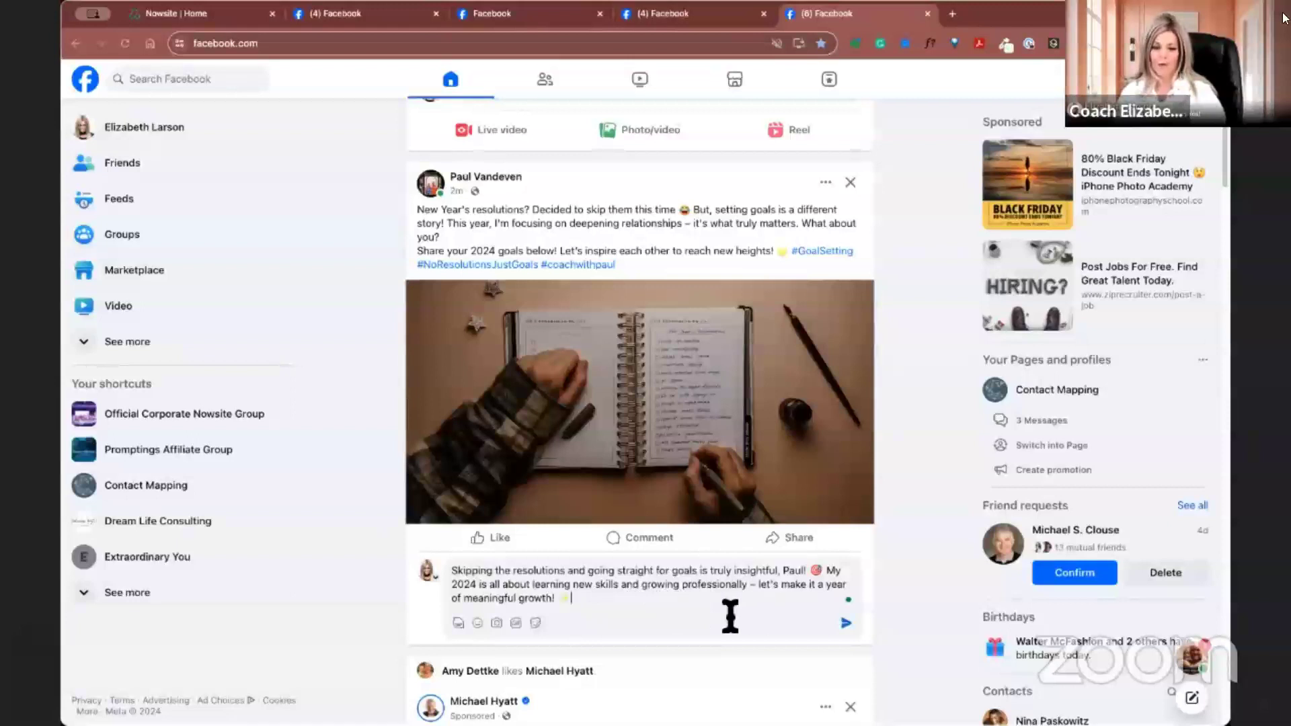
{"action": "key", "text": "Return"}
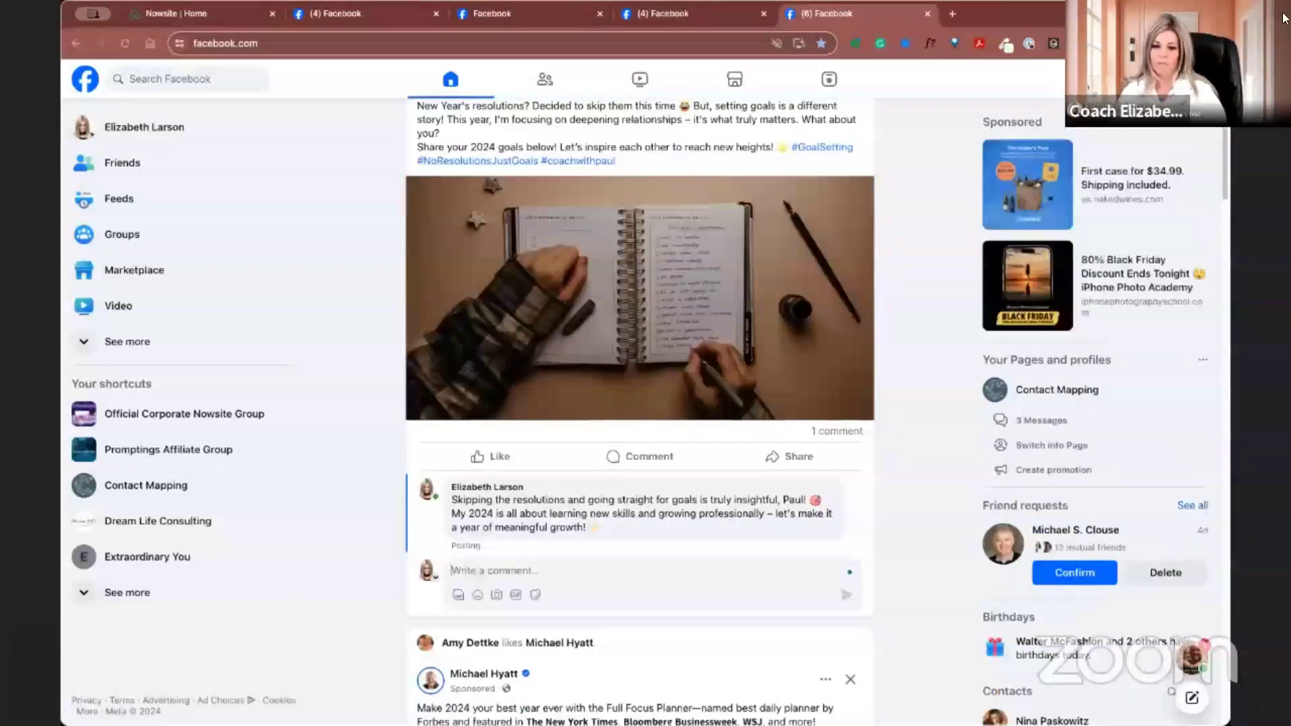
Copy the Facebook post about championing balance this year into Nowsite as the new source post and generate a comment for it
{"action": "scroll", "coordinate": [706, 602], "scroll_direction": "down", "scroll_amount": 10}
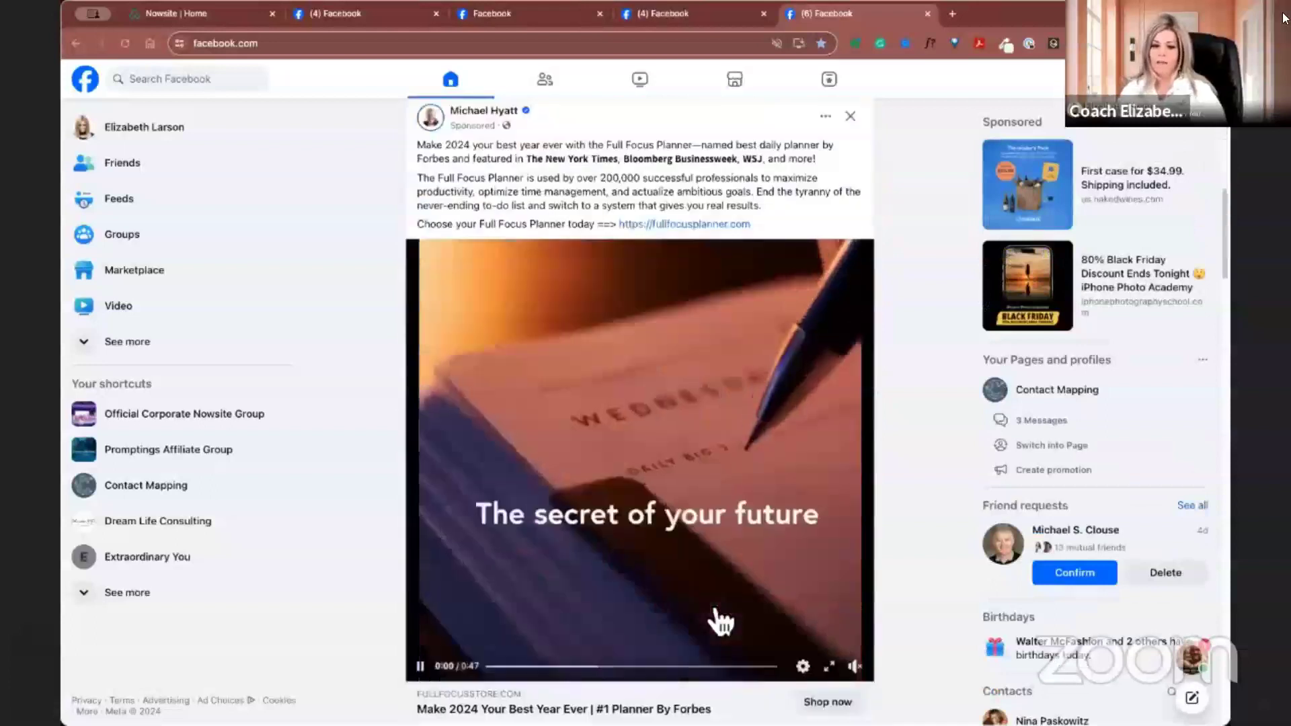
{"action": "scroll", "coordinate": [718, 615], "scroll_direction": "down", "scroll_amount": 6}
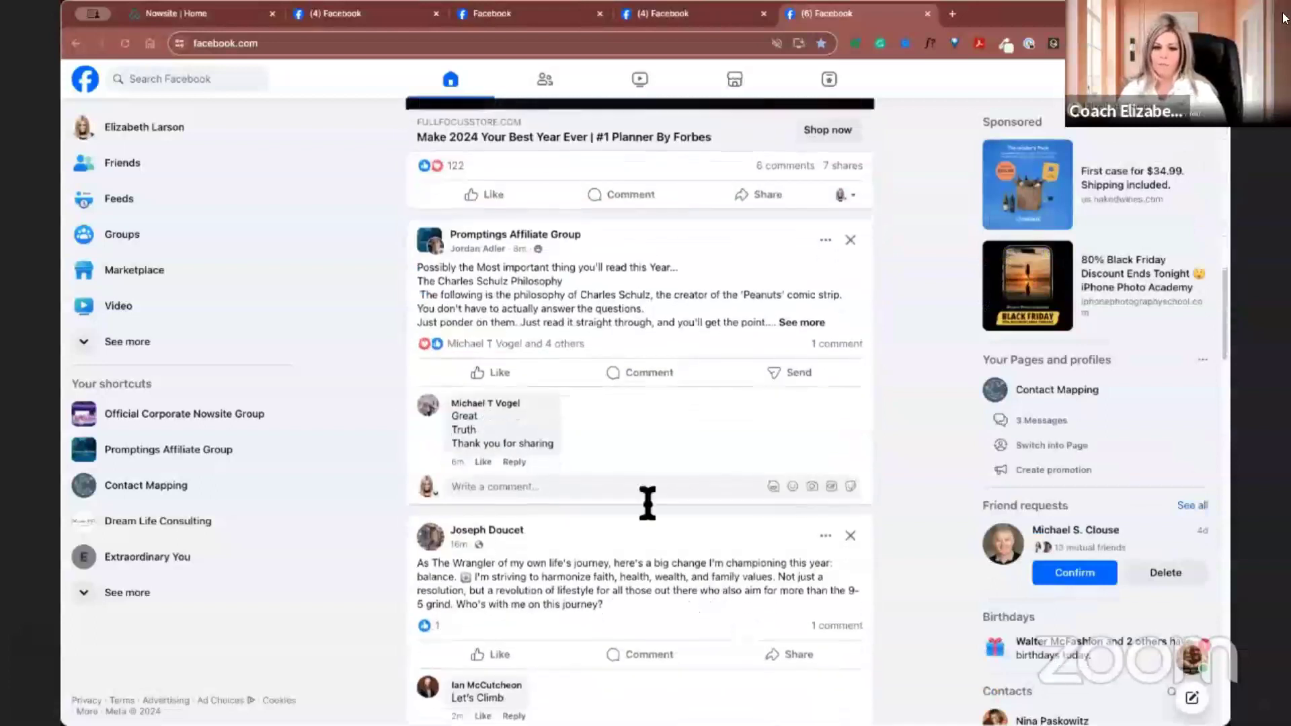
{"action": "scroll", "coordinate": [568, 329], "scroll_direction": "down", "scroll_amount": 4}
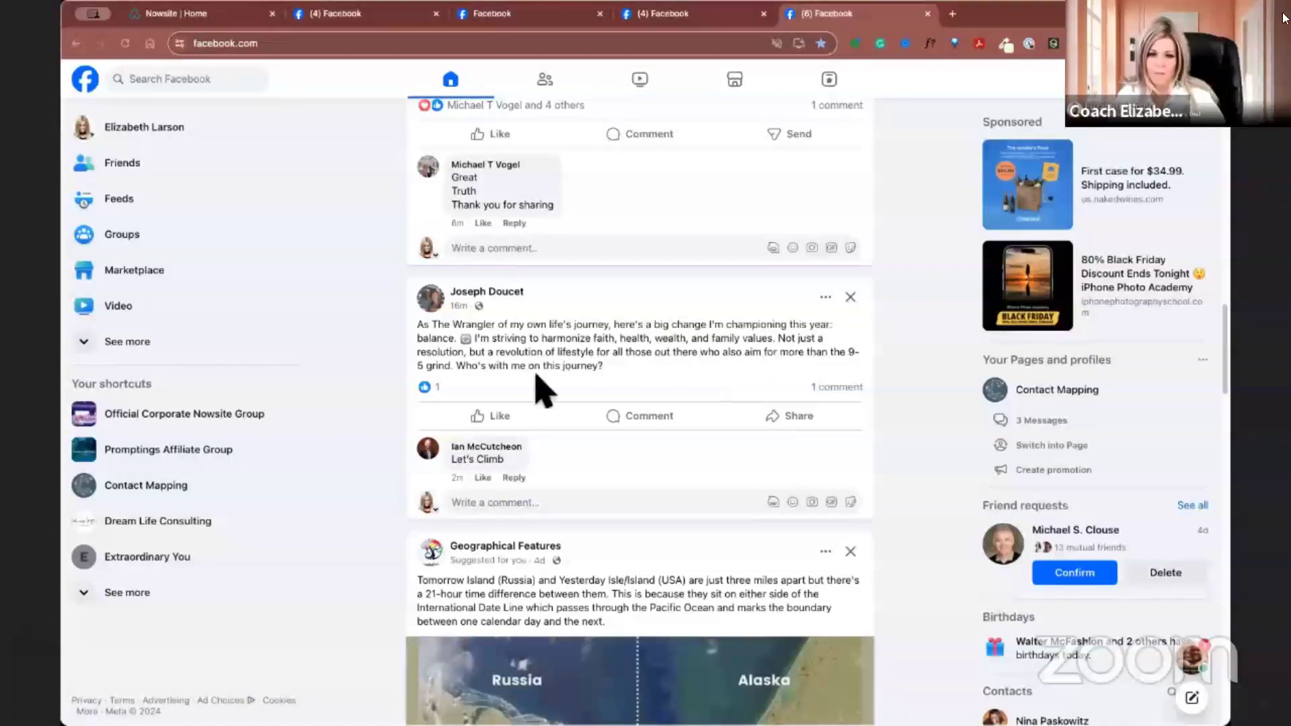
{"action": "left_click_drag", "start_coordinate": [498, 375], "coordinate": [417, 326]}
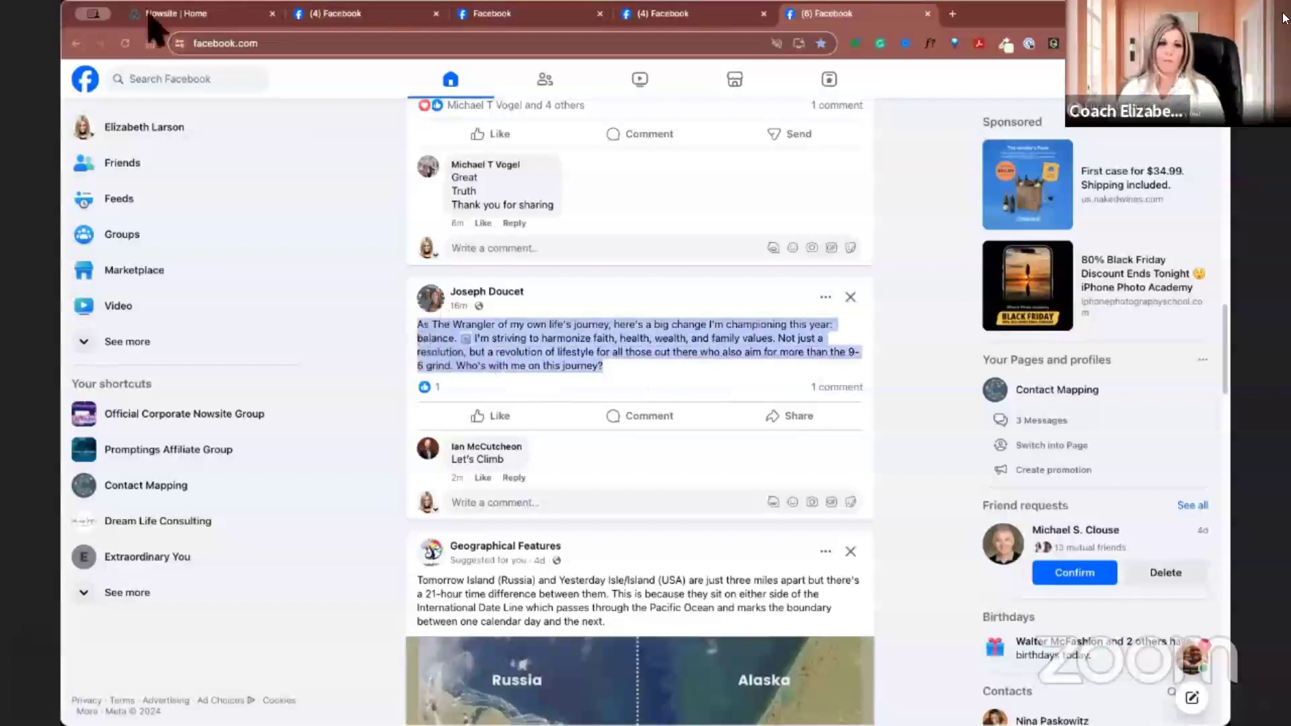
{"action": "left_click", "coordinate": [224, 20]}
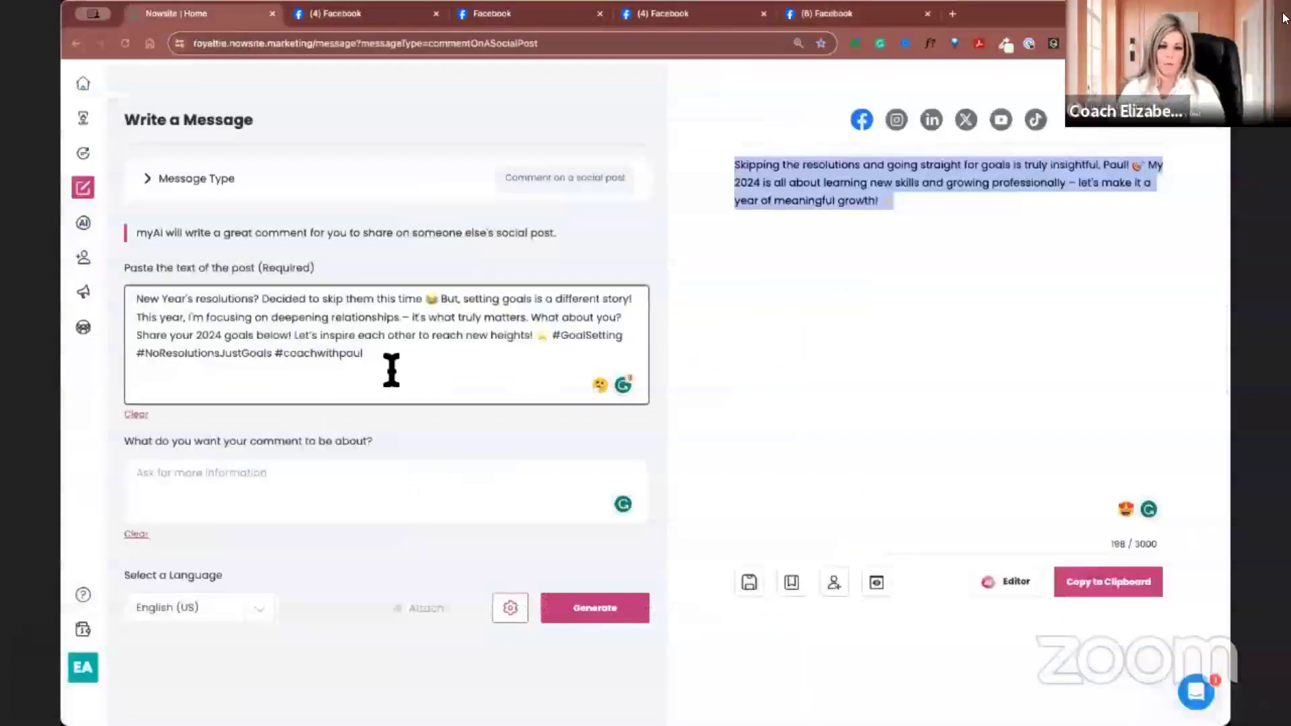
{"action": "left_click_drag", "start_coordinate": [389, 369], "coordinate": [124, 305]}
{"action": "type", "text": "As The Wrangler of my own life's journey, here's a big change I'm championing this year: balance. 🔄 I'm striving to harmonize faith, health, wealth, and family values. Not just a resolution, but a revolution of lifestyle for all those out there who also aim for more than the 9-5 grind. Who's with me on this journey?"}
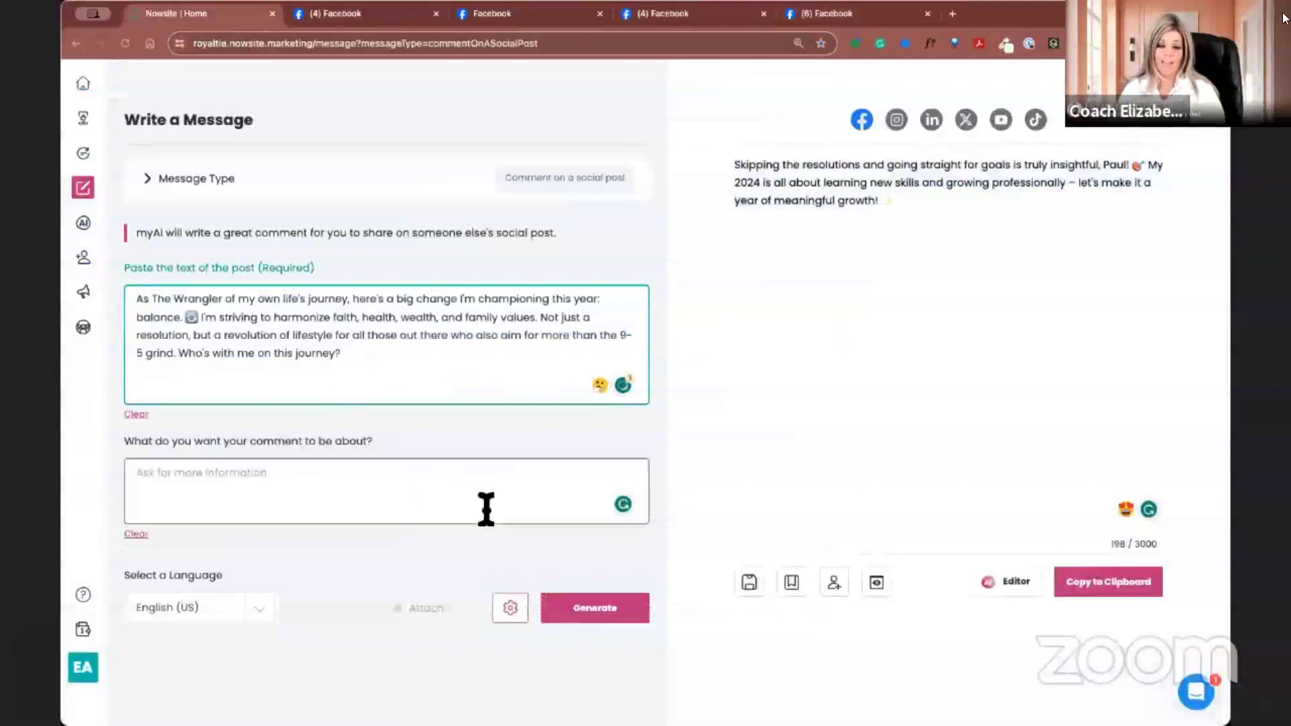
{"action": "left_click", "coordinate": [590, 633]}
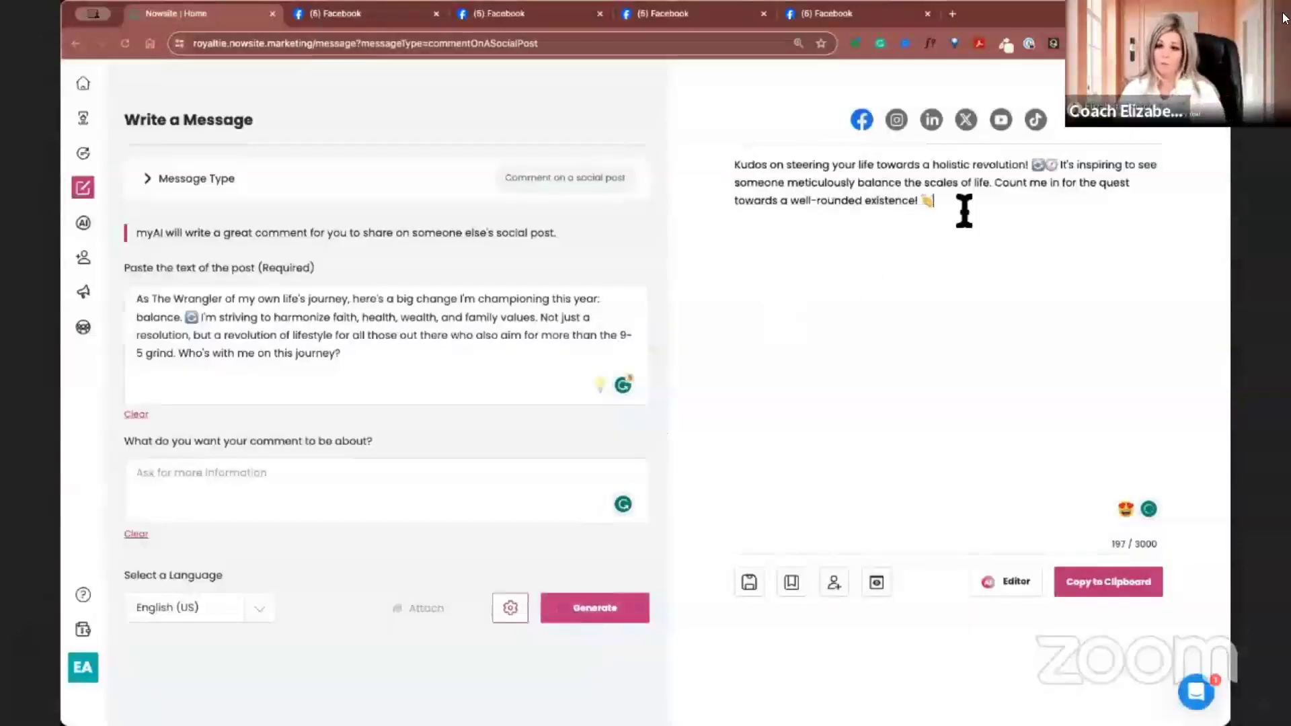
Copy the generated comment and publish it under the Facebook post about championing balance this year
{"action": "left_click", "coordinate": [1119, 593]}
{"action": "left_click", "coordinate": [827, 13]}
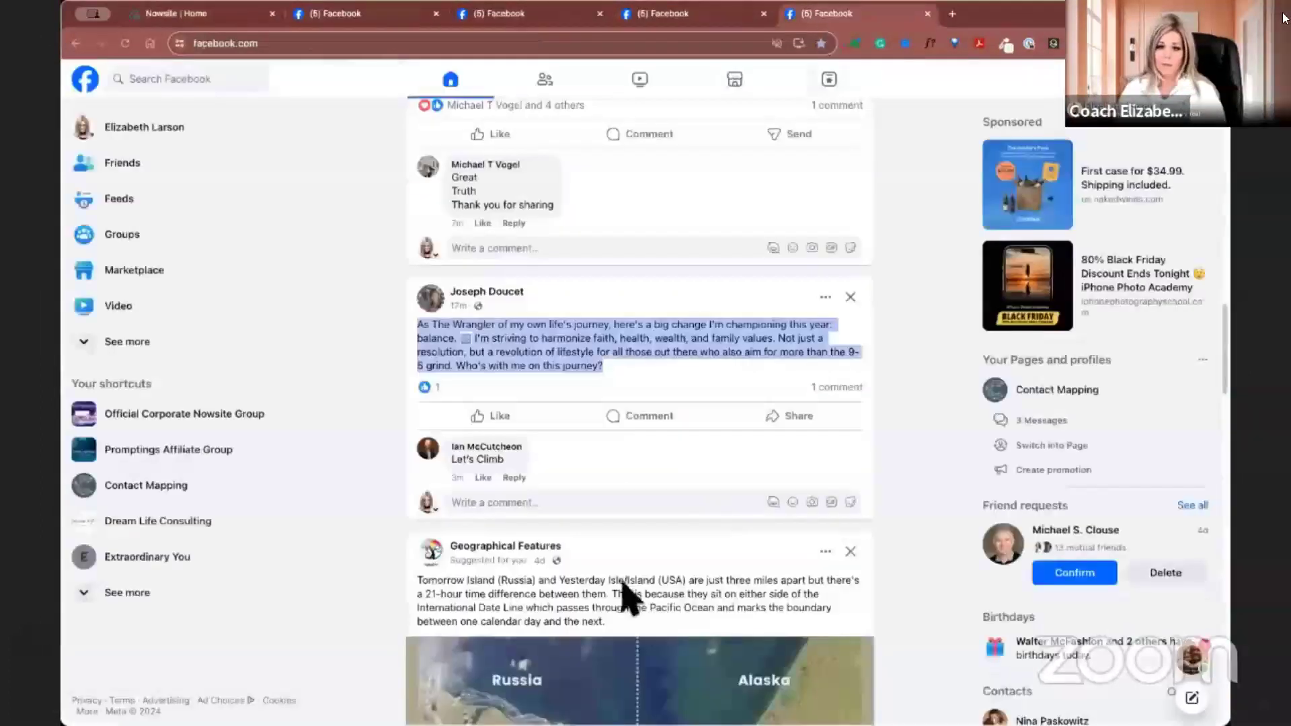
{"action": "left_click", "coordinate": [542, 499]}
{"action": "key", "text": "super+v"}
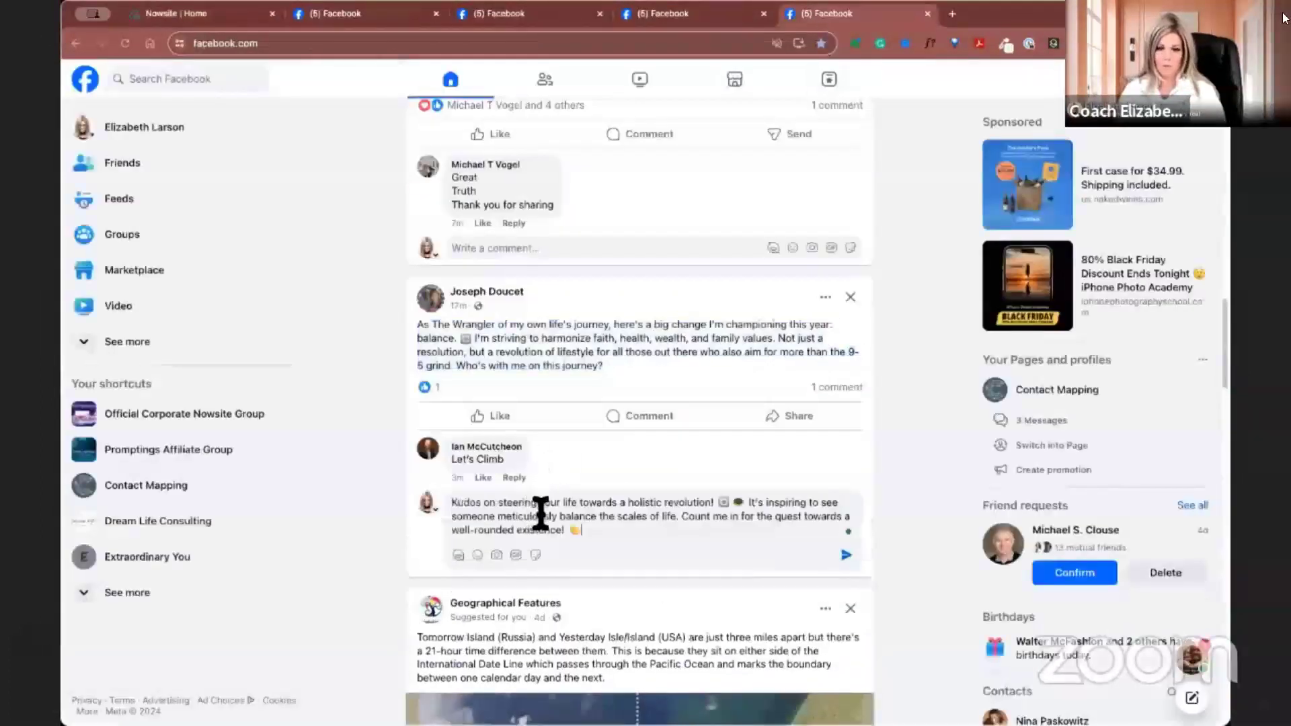
{"action": "key", "text": "Return"}
{"action": "scroll", "coordinate": [613, 539], "scroll_direction": "down", "scroll_amount": 1}
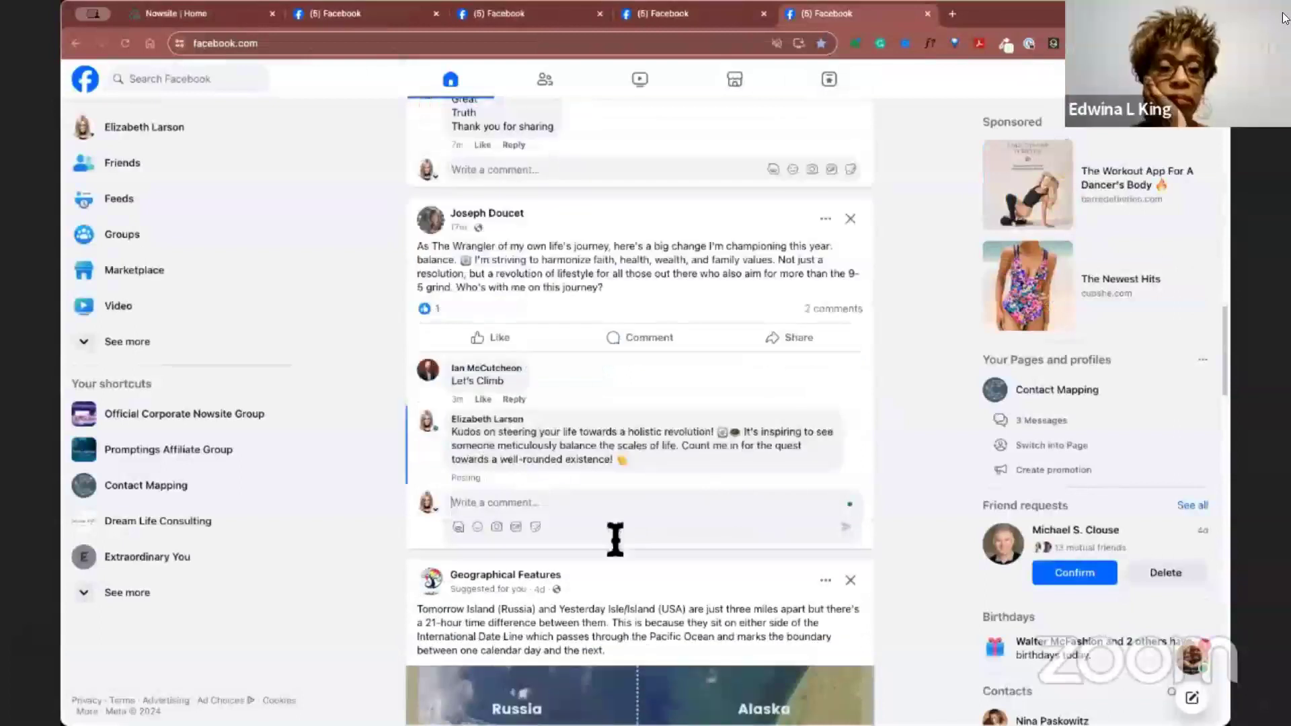
{"action": "mouse_move", "coordinate": [514, 346]}
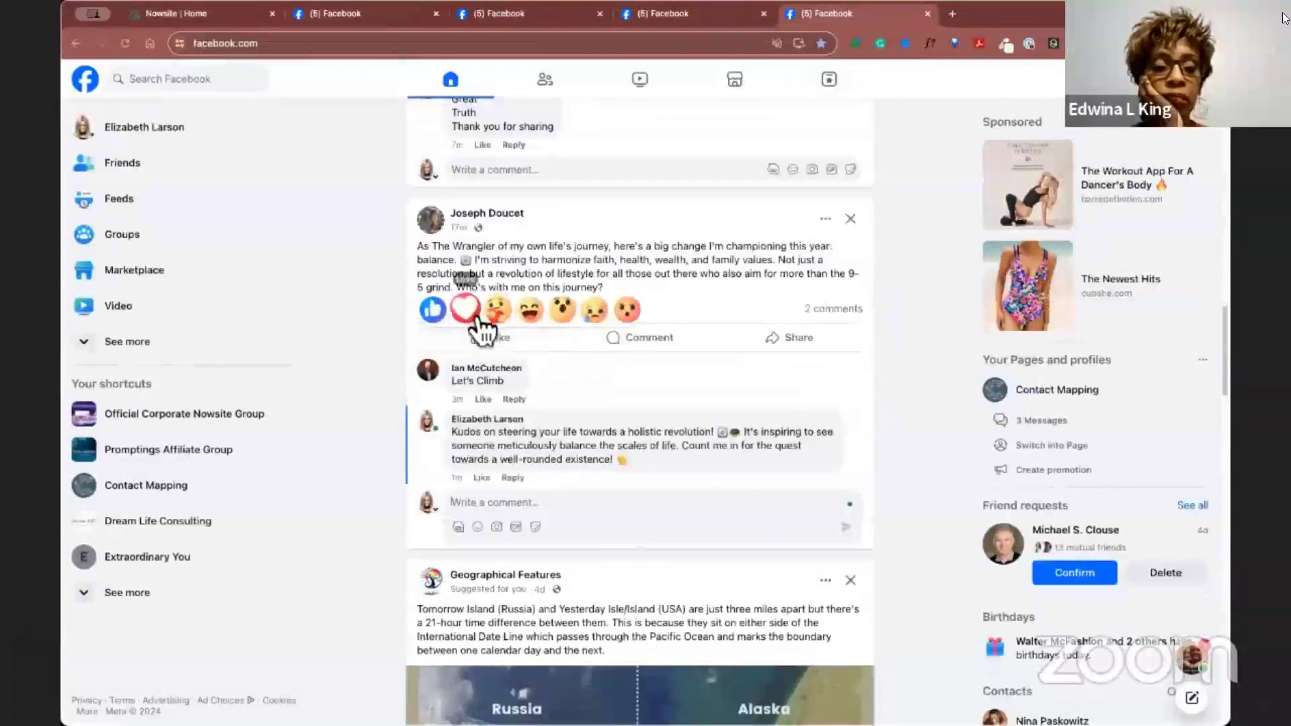
Copy the text of the Facebook post about Arnold Schwarzenegger's book and replace the source post text in Nowsite with it
{"action": "scroll", "coordinate": [720, 547], "scroll_direction": "down", "scroll_amount": 7}
{"action": "scroll", "coordinate": [725, 551], "scroll_direction": "down", "scroll_amount": 9}
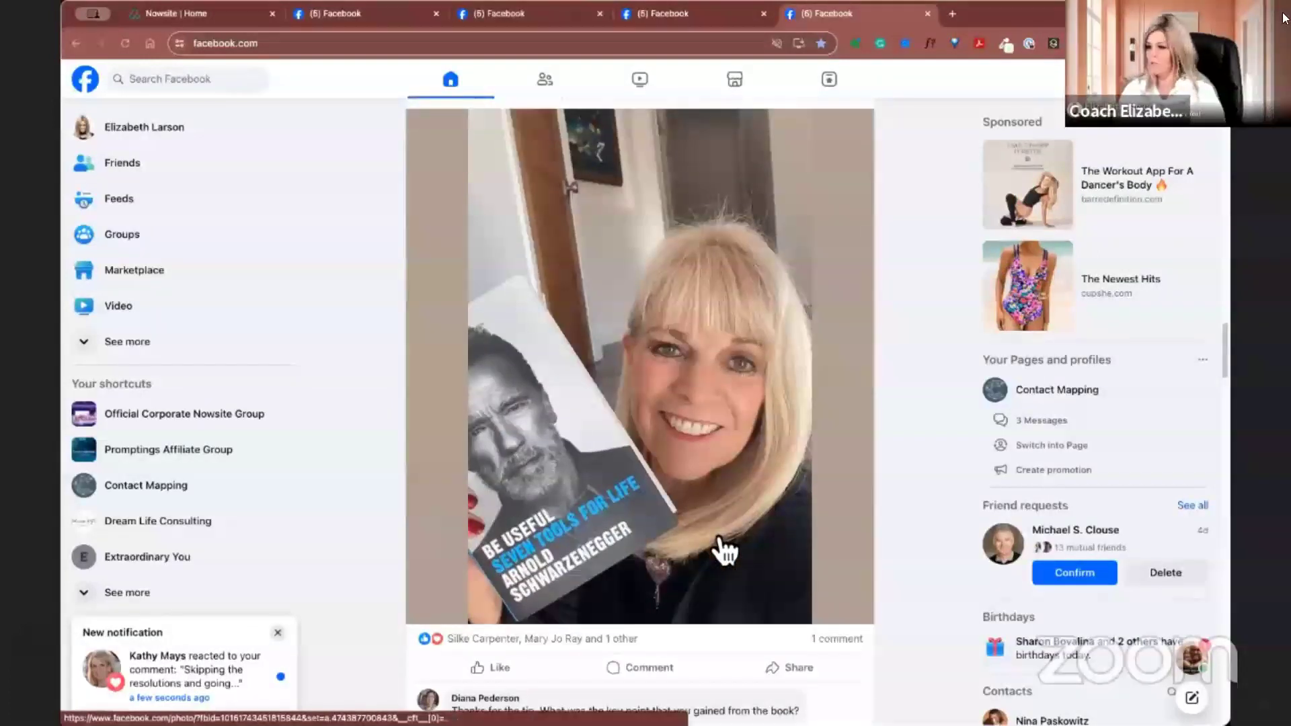
{"action": "scroll", "coordinate": [725, 548], "scroll_direction": "up", "scroll_amount": 1}
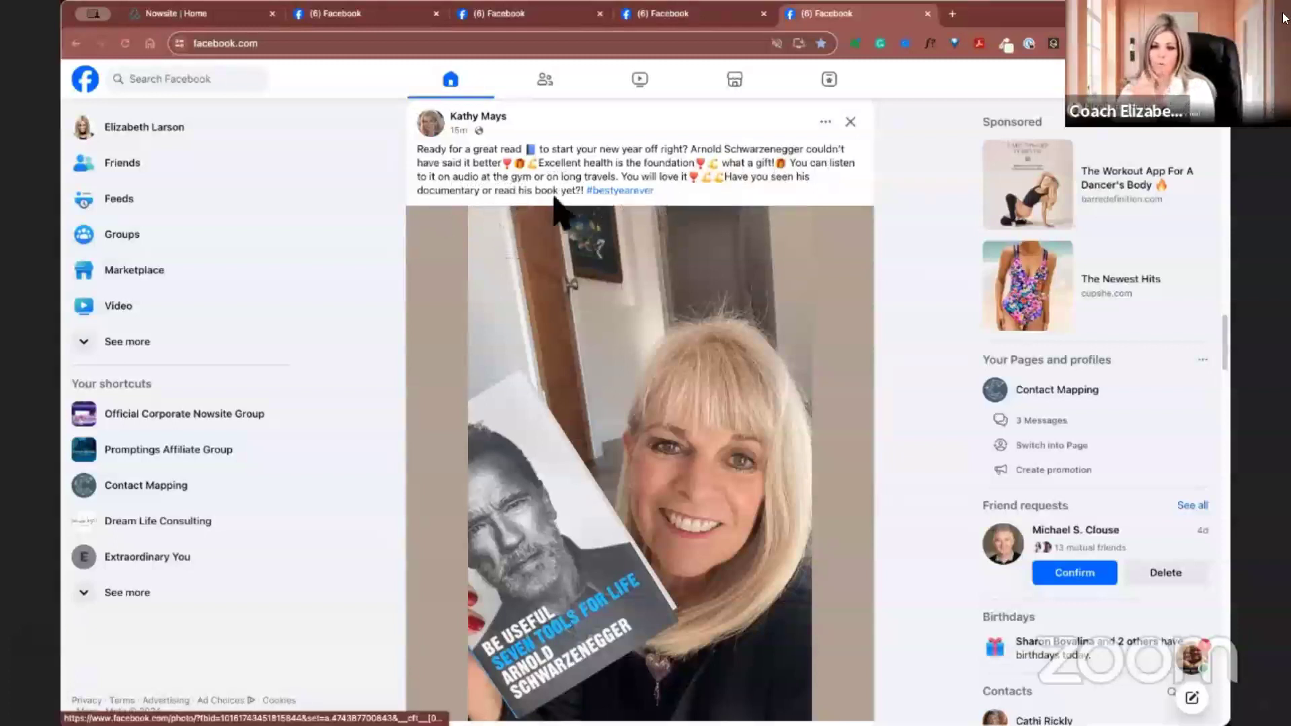
{"action": "scroll", "coordinate": [590, 605], "scroll_direction": "down", "scroll_amount": 2}
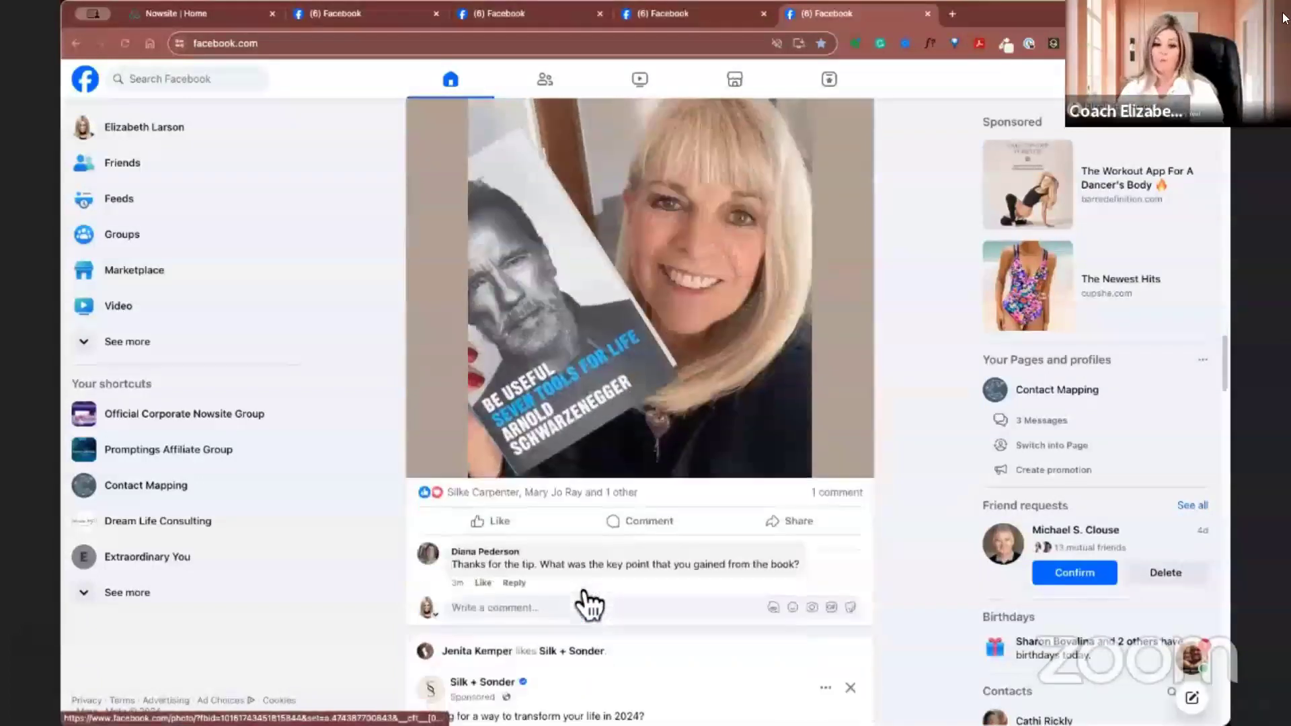
{"action": "scroll", "coordinate": [592, 605], "scroll_direction": "up", "scroll_amount": 8}
{"action": "left_click_drag", "start_coordinate": [676, 651], "coordinate": [398, 605]}
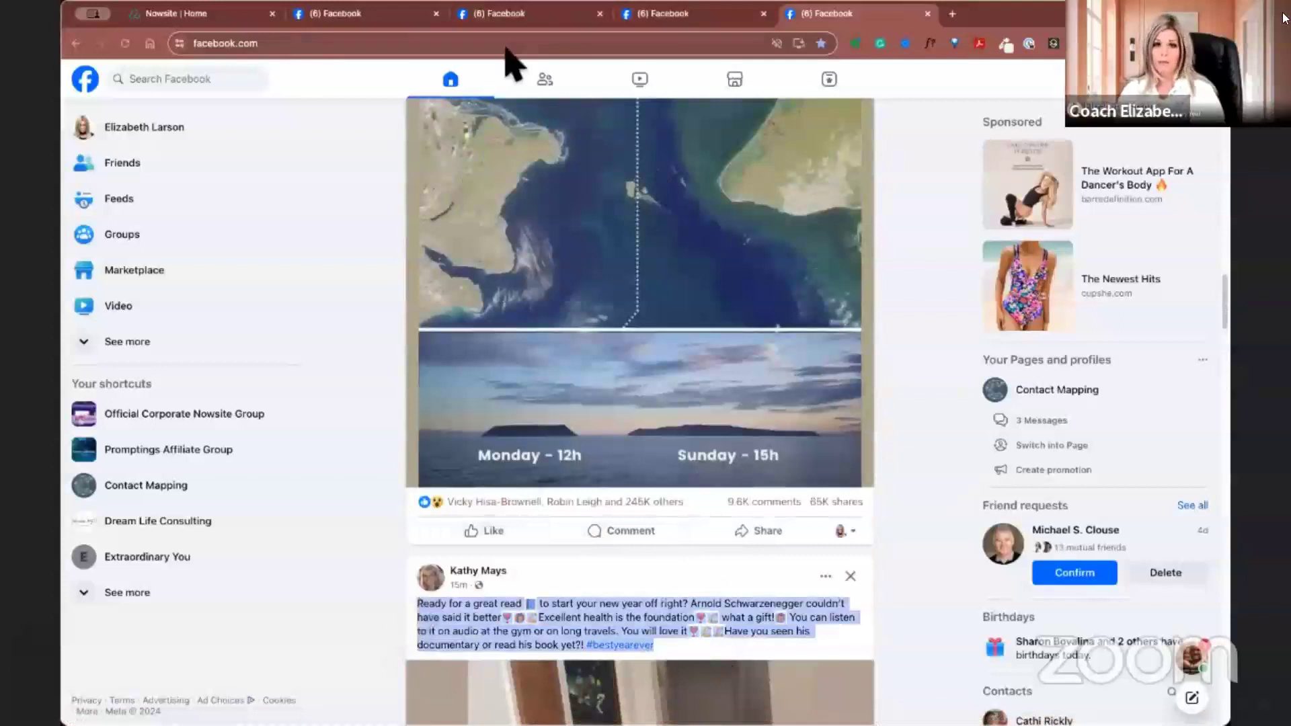
{"action": "left_click", "coordinate": [149, 15]}
{"action": "left_click", "coordinate": [392, 351]}
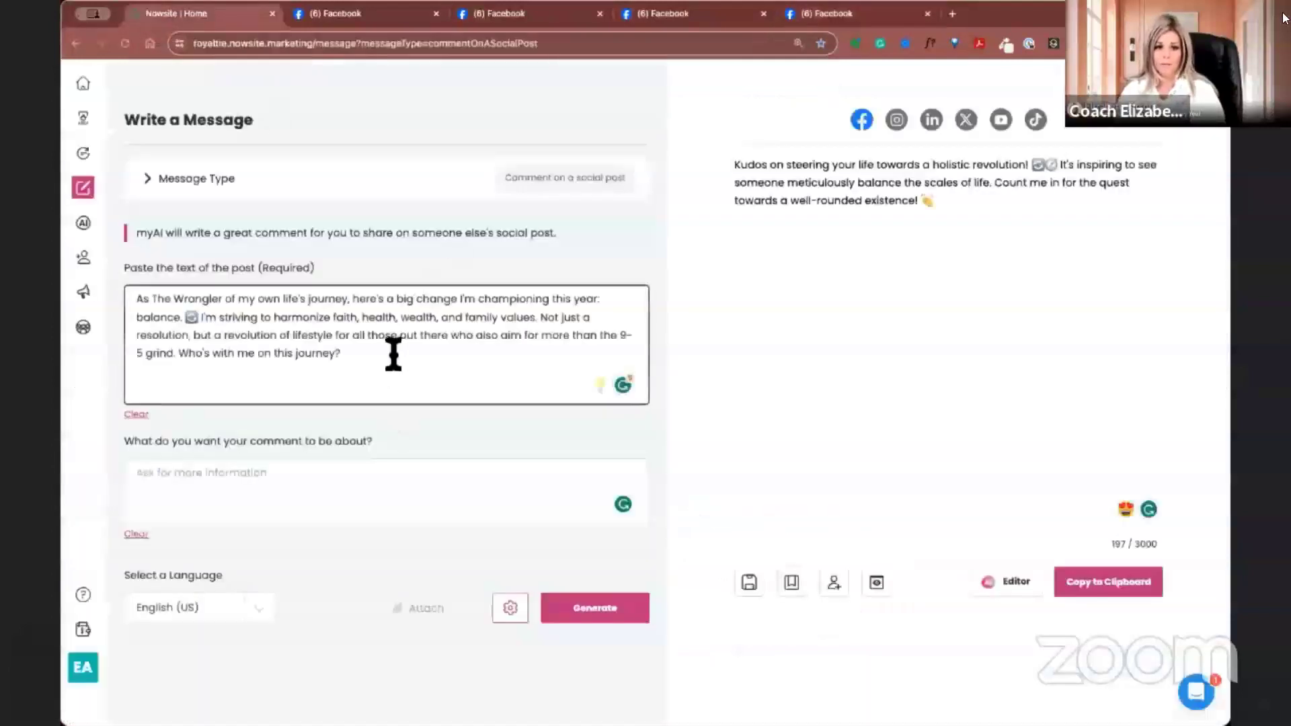
{"action": "key", "text": "ctrl+a"}
{"action": "key", "text": "ctrl+v"}
Specify that the comment should be about "I have not read it but I will look for it" and generate it
{"action": "left_click", "coordinate": [217, 490]}
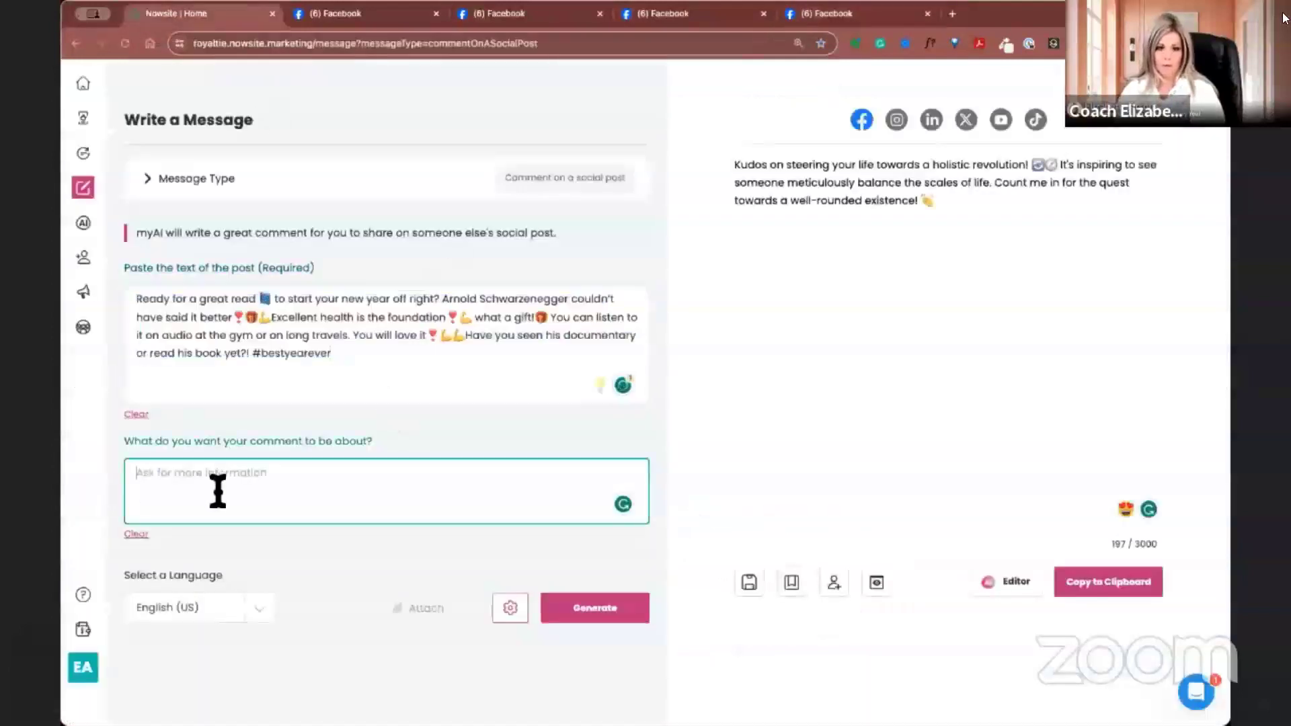
{"action": "type", "text": "I h"}
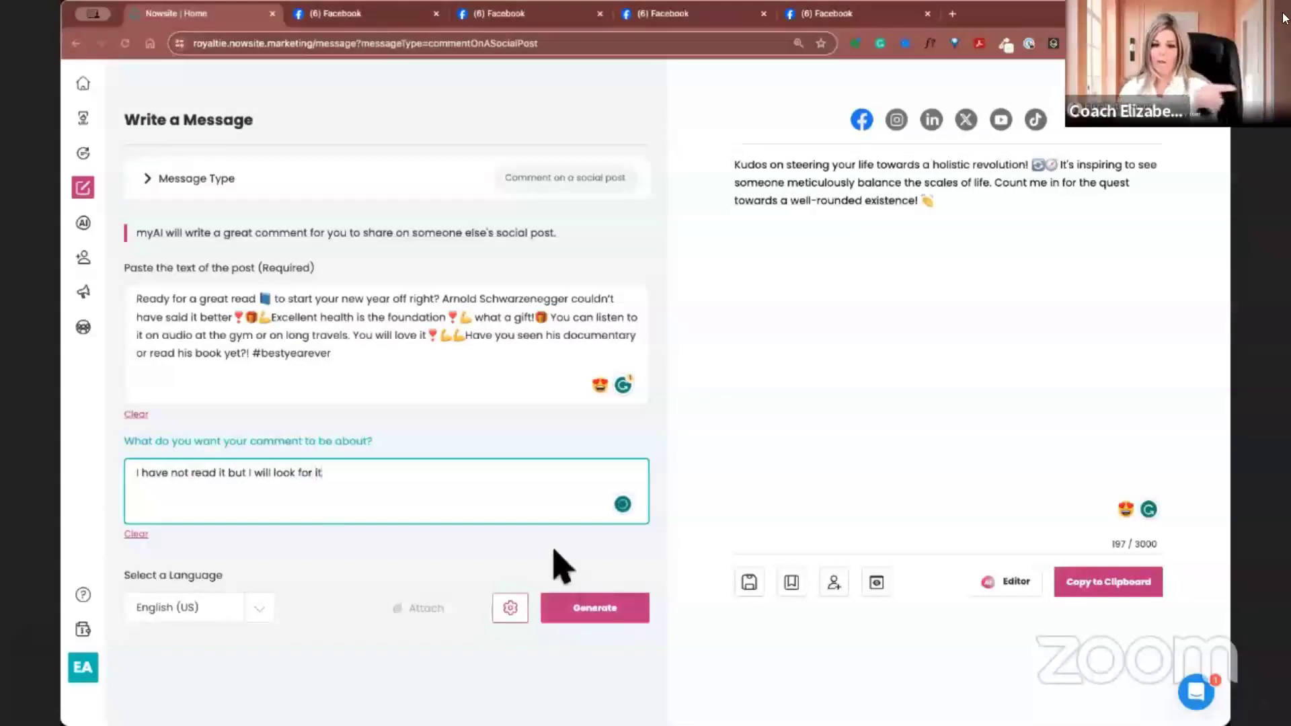
{"action": "left_click", "coordinate": [589, 608]}
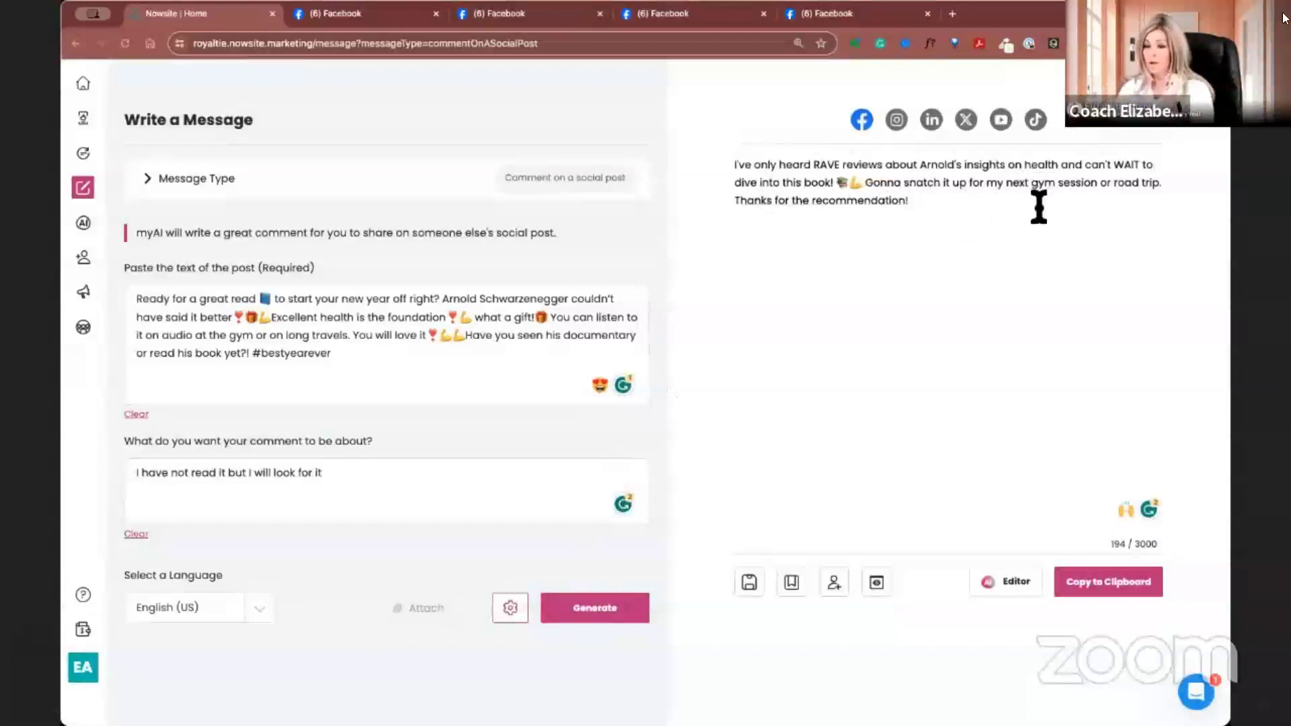
Copy the generated comment from Nowsite and publish it under the Arnold Schwarzenegger book post on Facebook
{"action": "left_click_drag", "start_coordinate": [937, 208], "coordinate": [647, 184]}
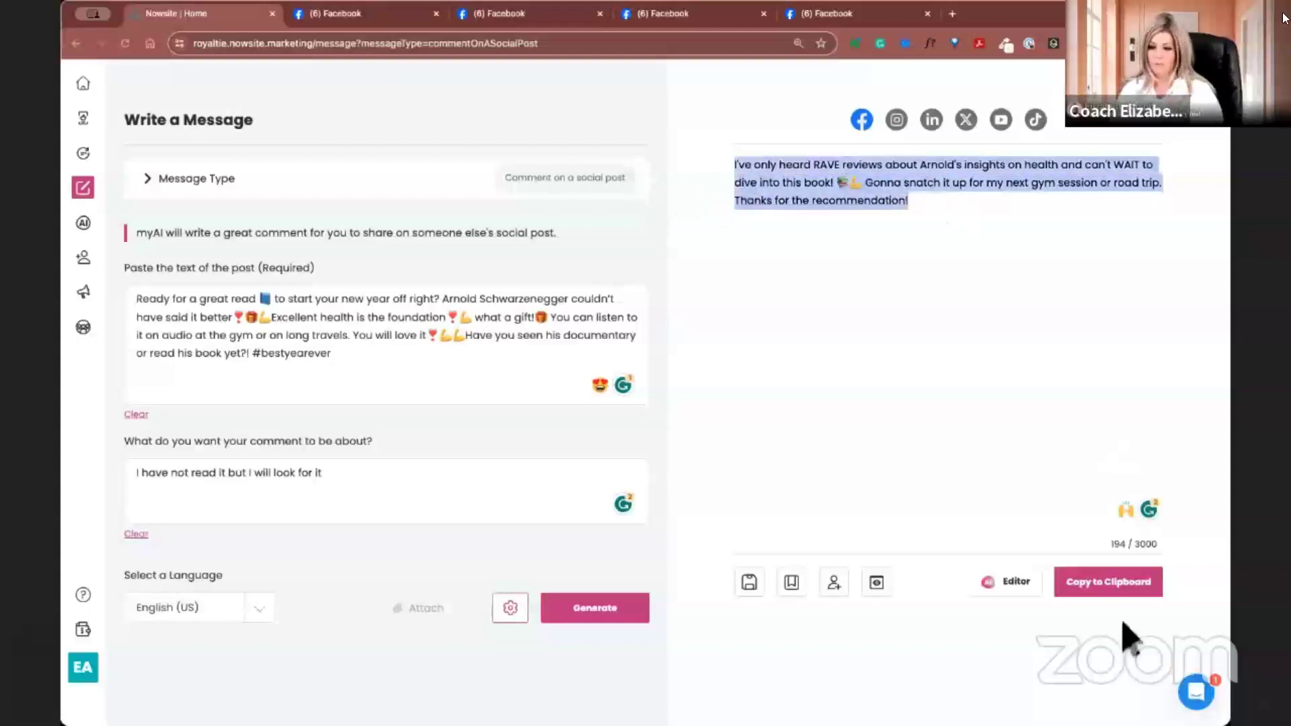
{"action": "left_click", "coordinate": [1106, 582]}
{"action": "left_click", "coordinate": [838, 17]}
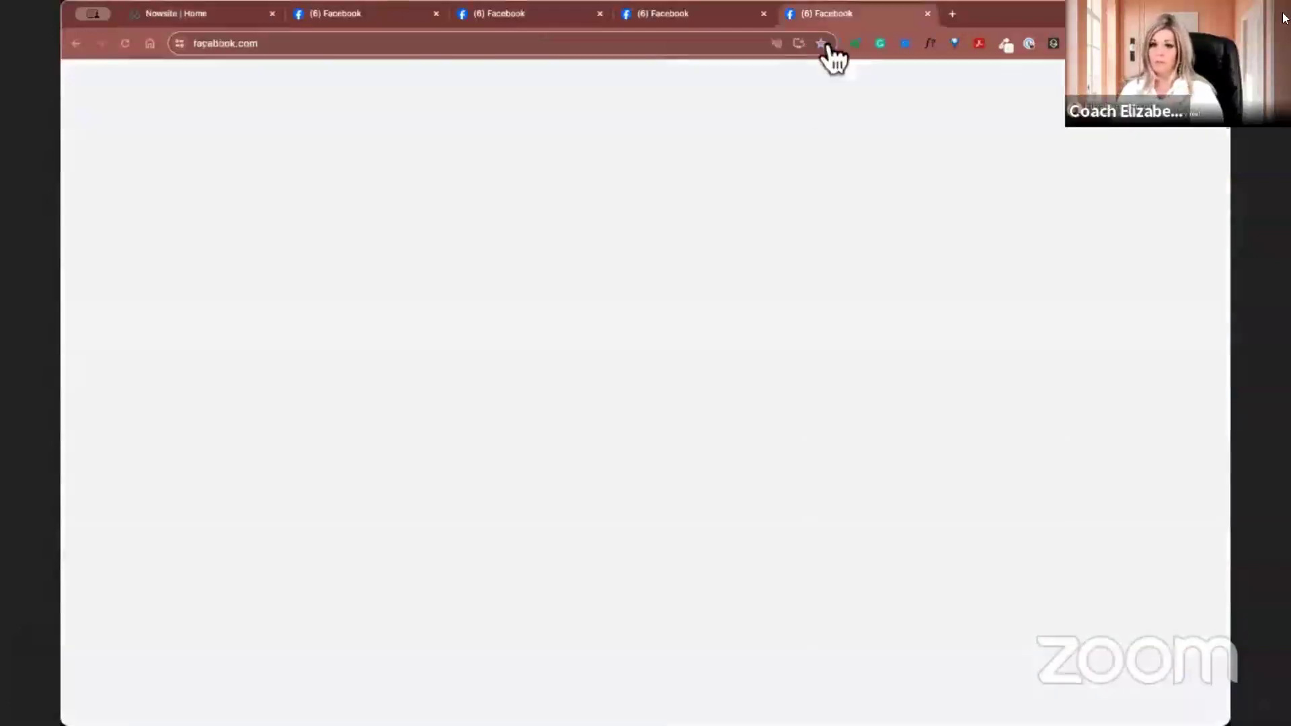
{"action": "scroll", "coordinate": [645, 591], "scroll_direction": "down", "scroll_amount": 8}
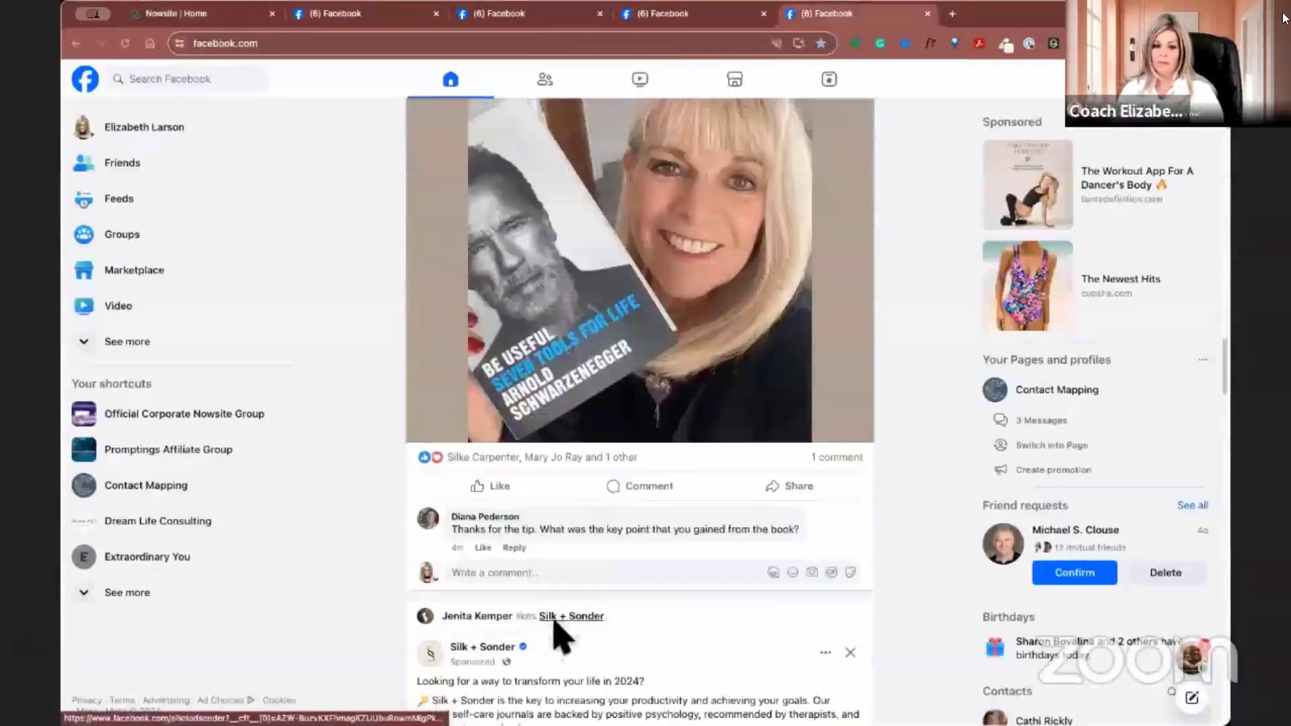
{"action": "left_click", "coordinate": [515, 573]}
{"action": "key", "text": "ctrl+v"}
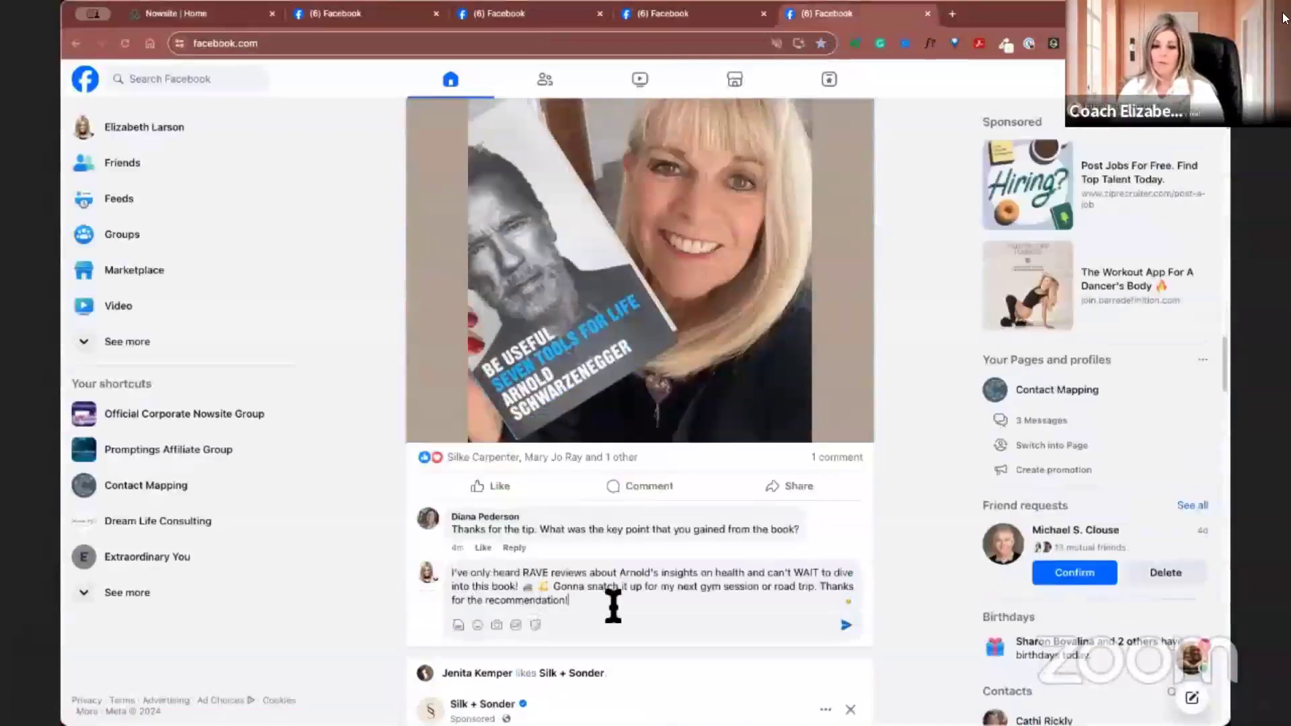
{"action": "key", "text": "Return"}
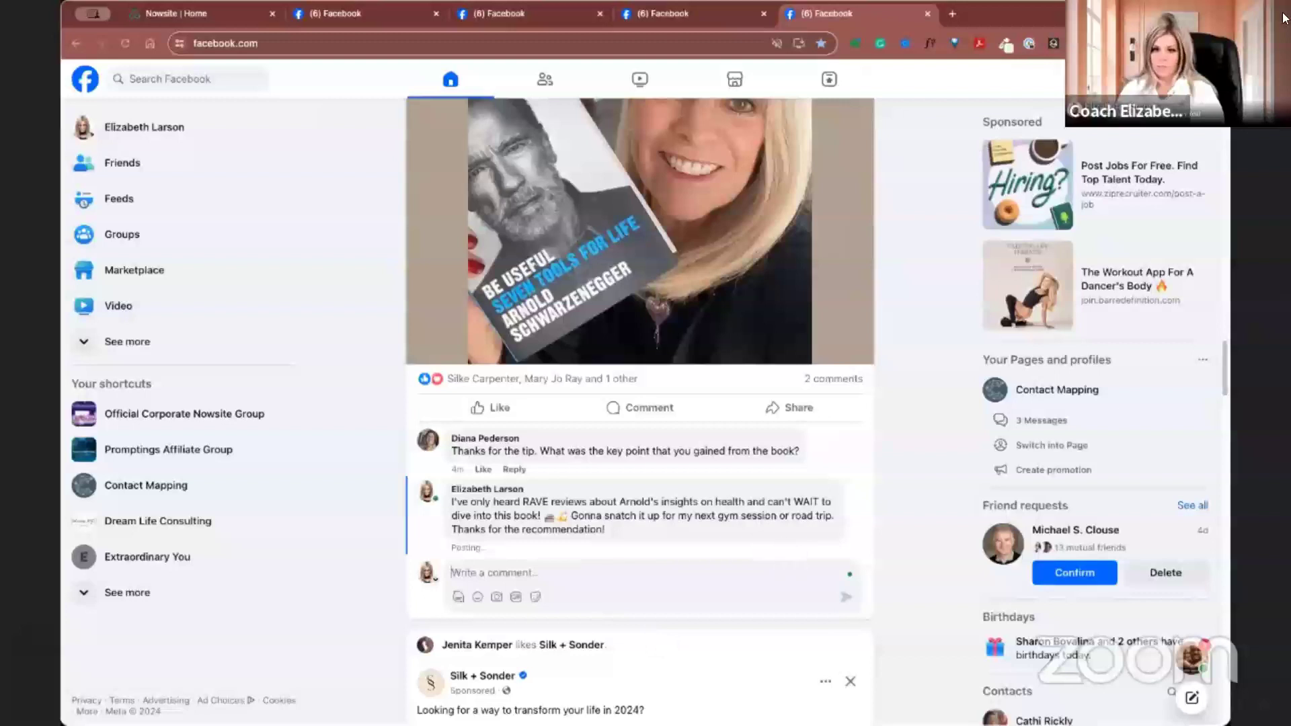